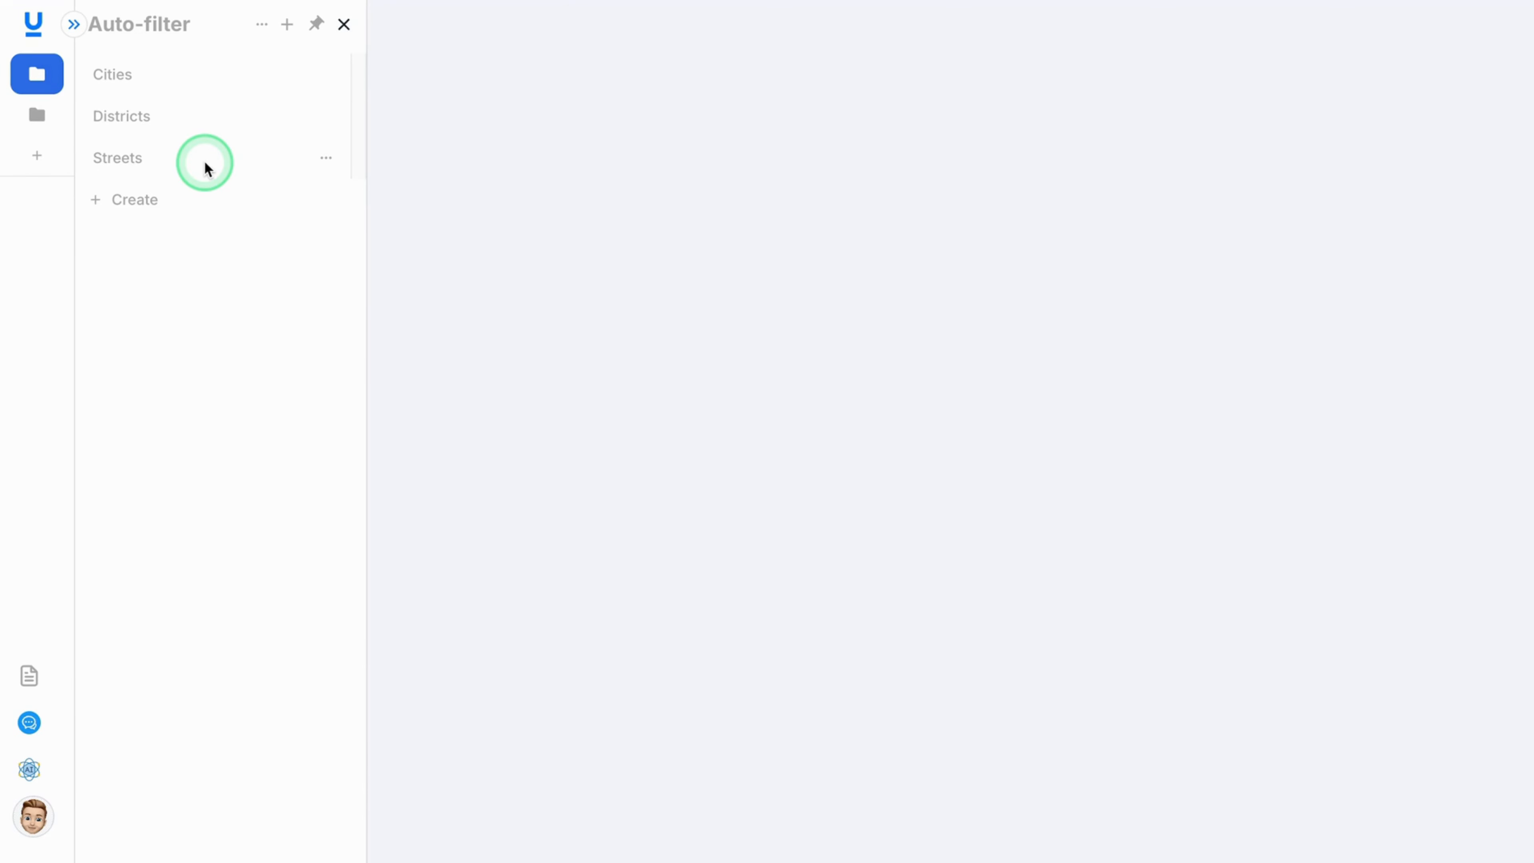
# Review the records of the Cities and Districts tables.
pyautogui.click(107, 78)
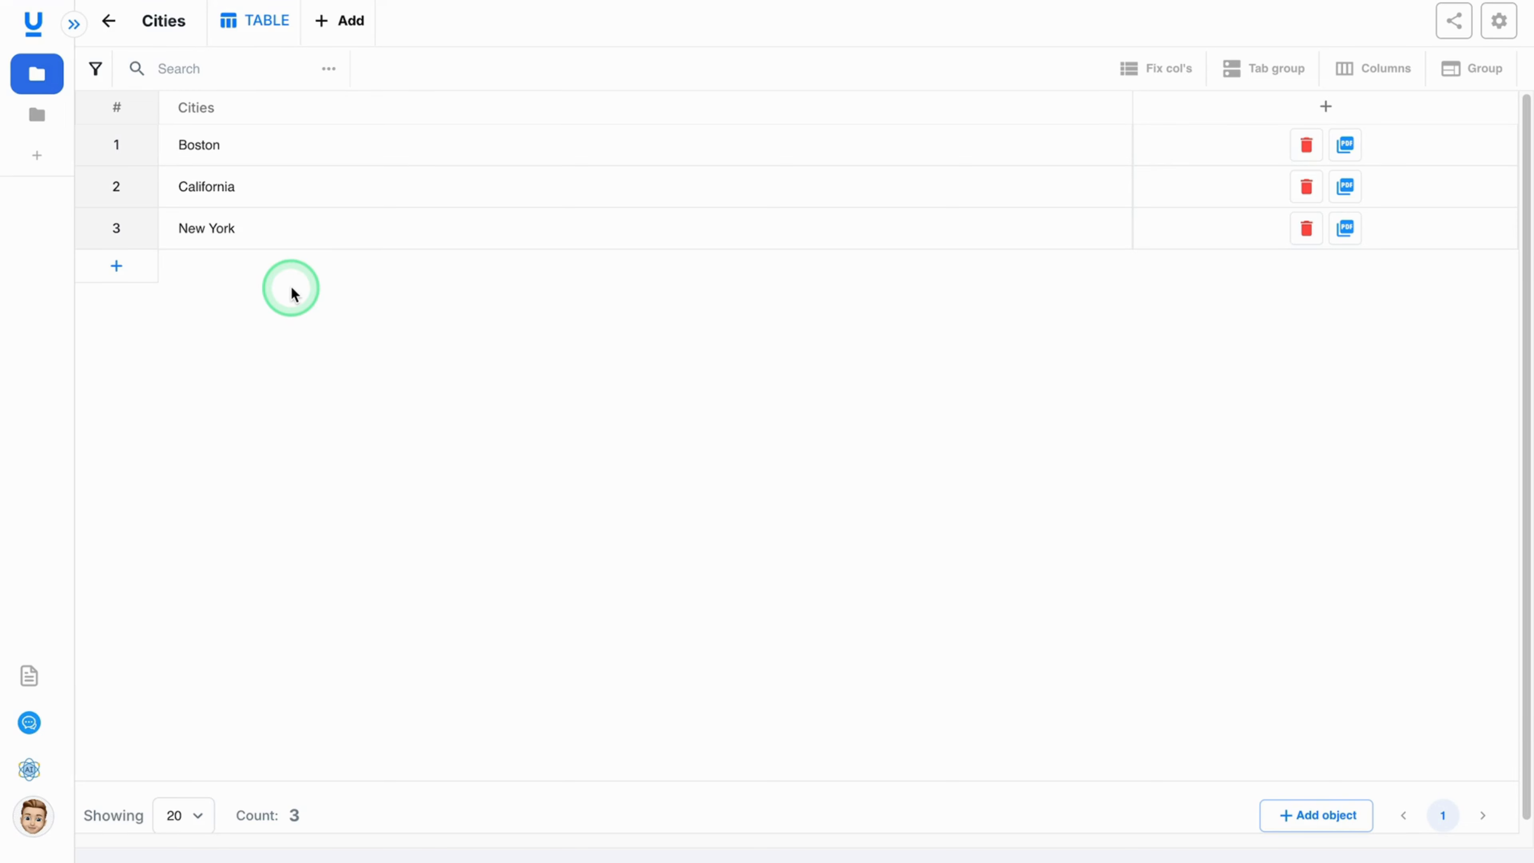
pyautogui.click(37, 74)
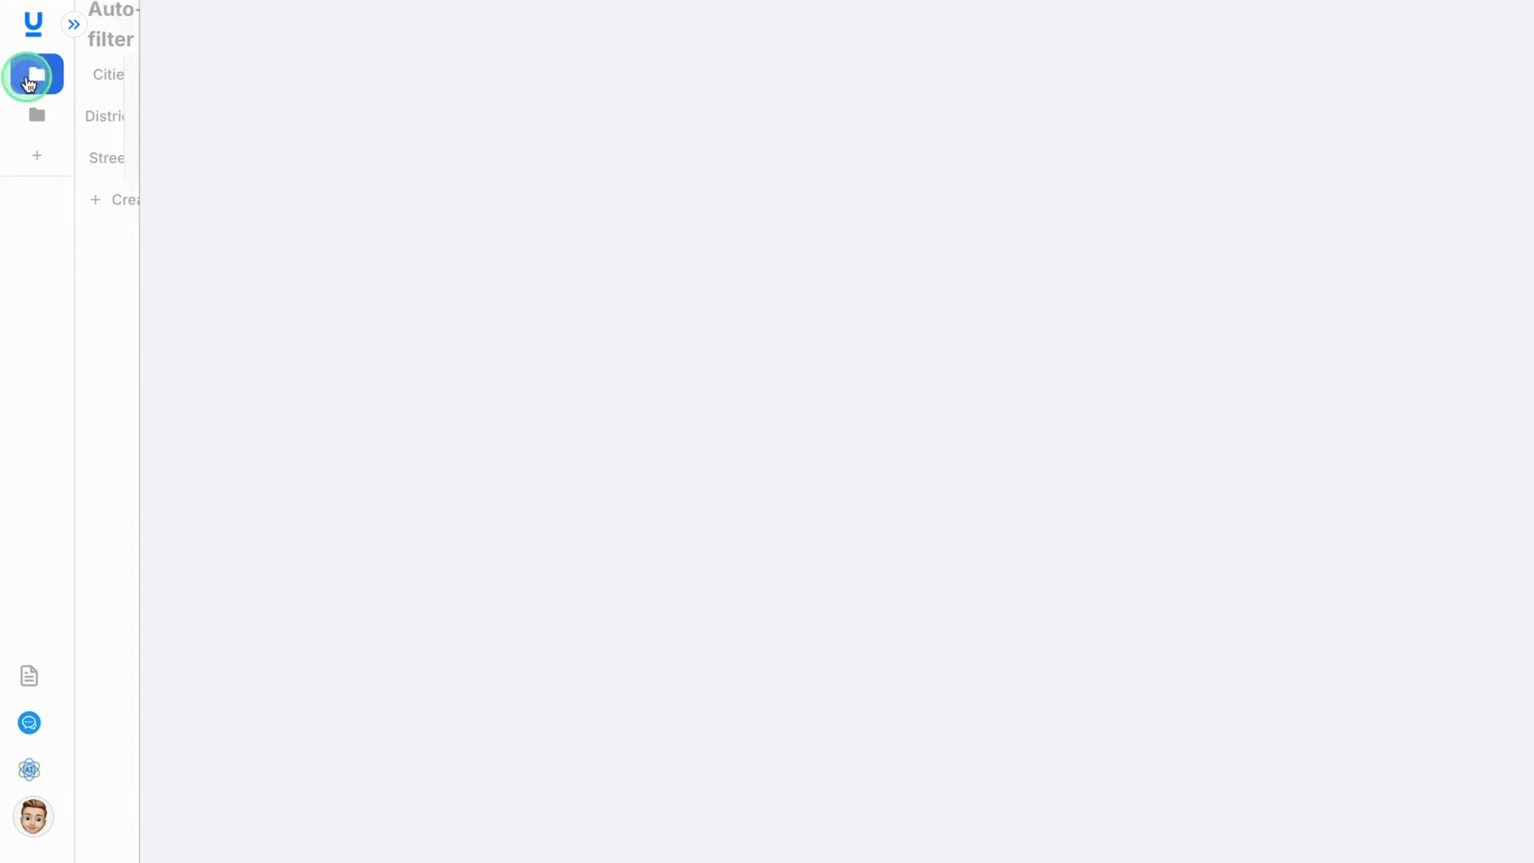
pyautogui.click(115, 118)
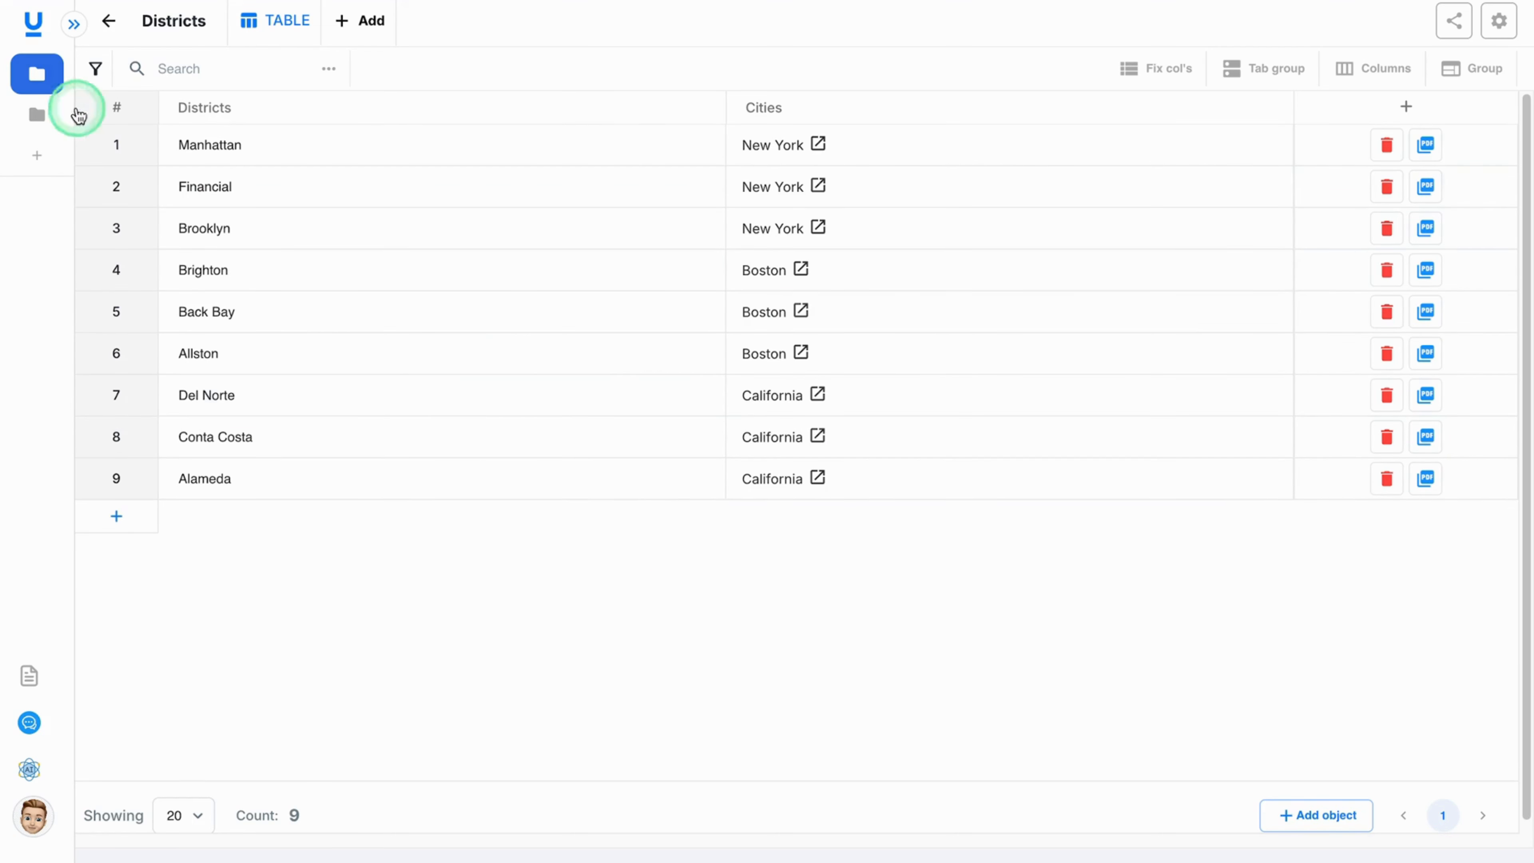
pyautogui.click(38, 78)
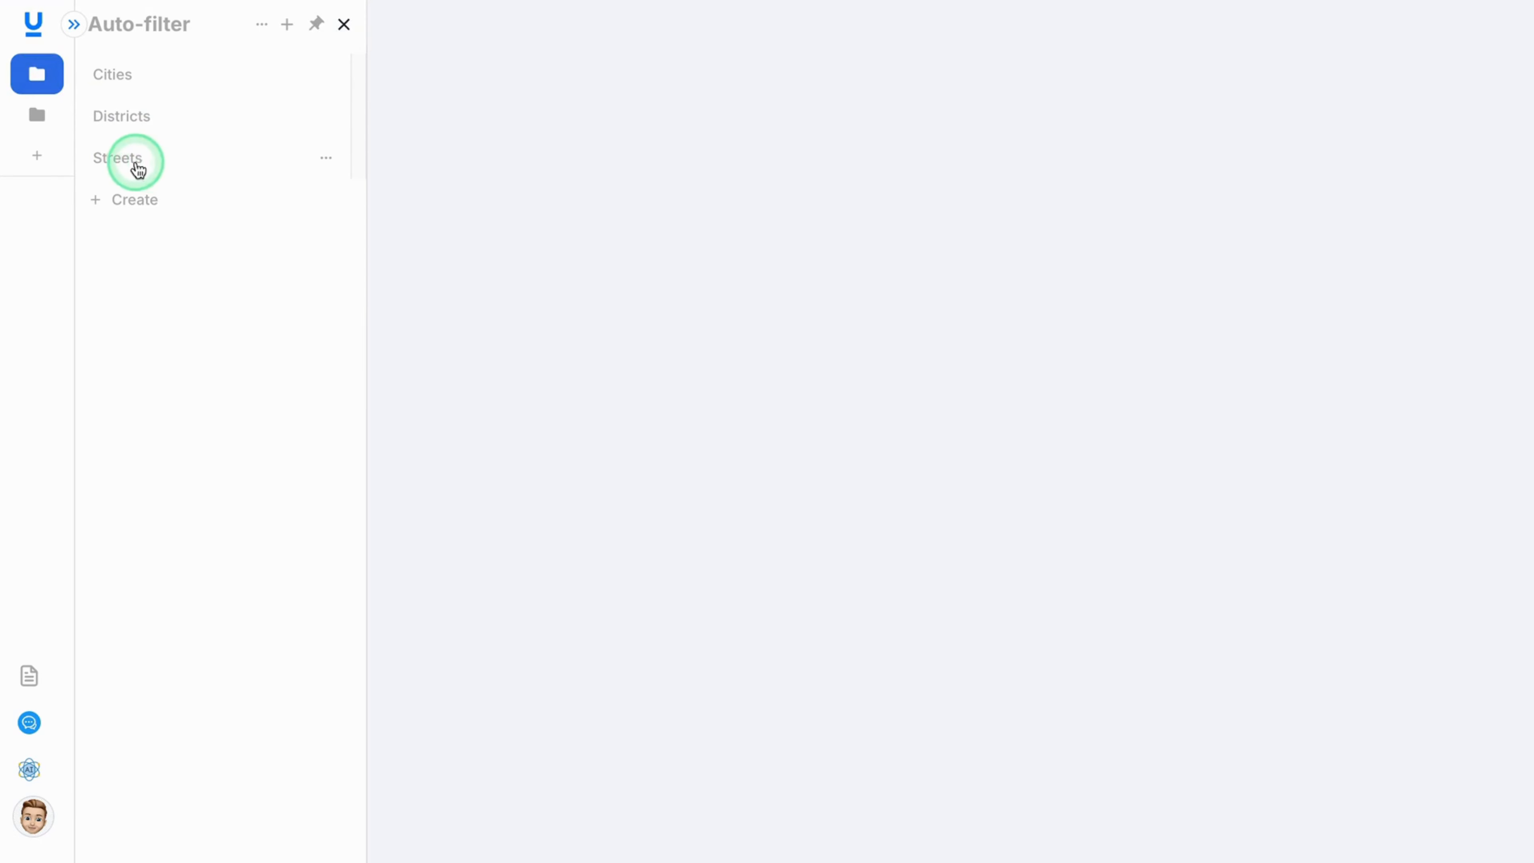
# In the Streets table's relation to Districts, add an auto filter mapping Field to cities_id to Field From cities_id.
pyautogui.click(118, 158)
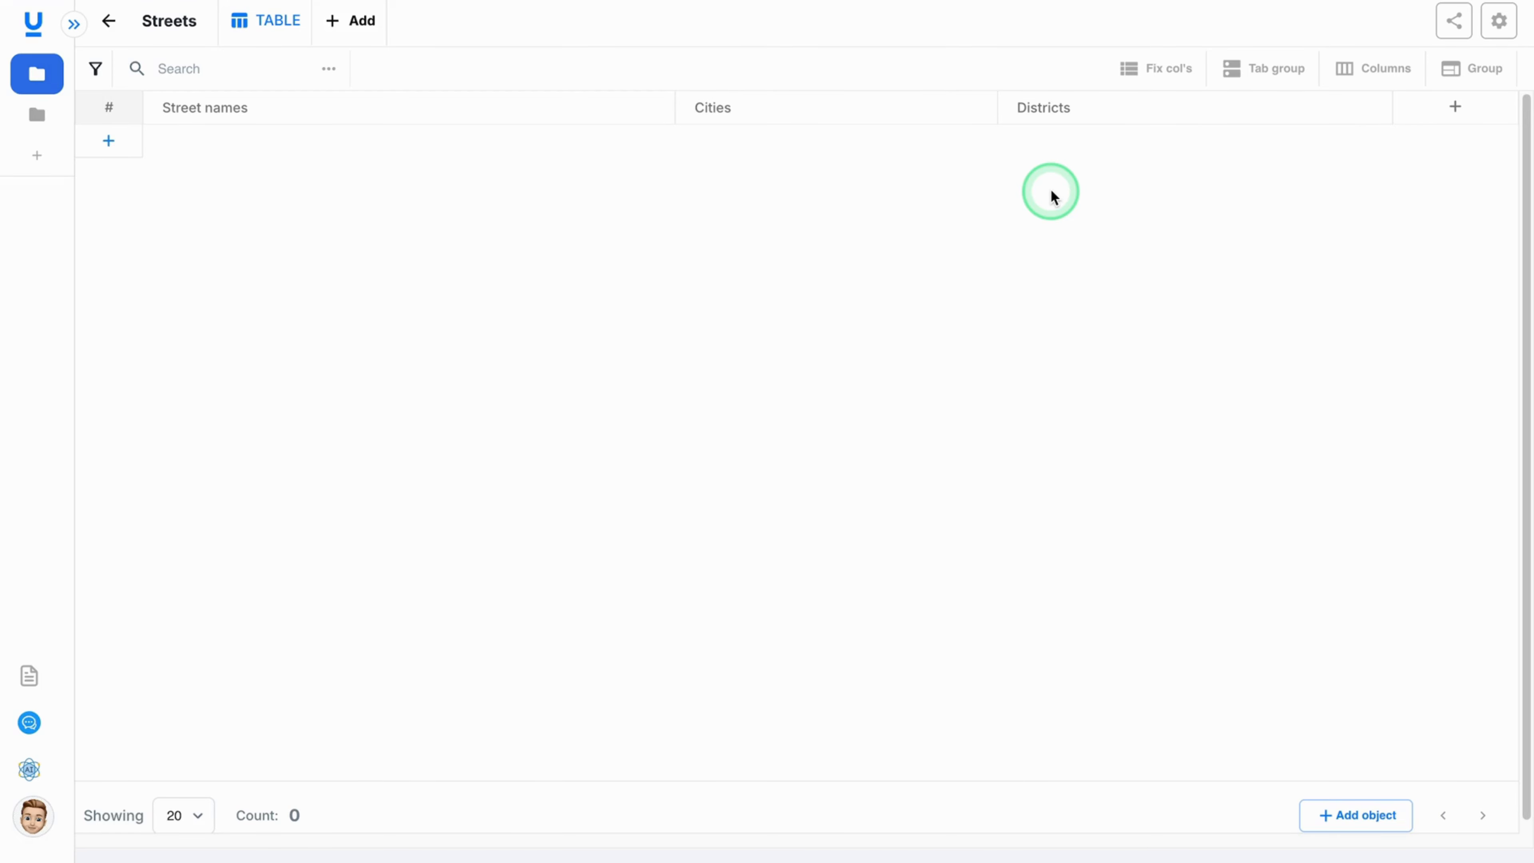
pyautogui.click(1497, 25)
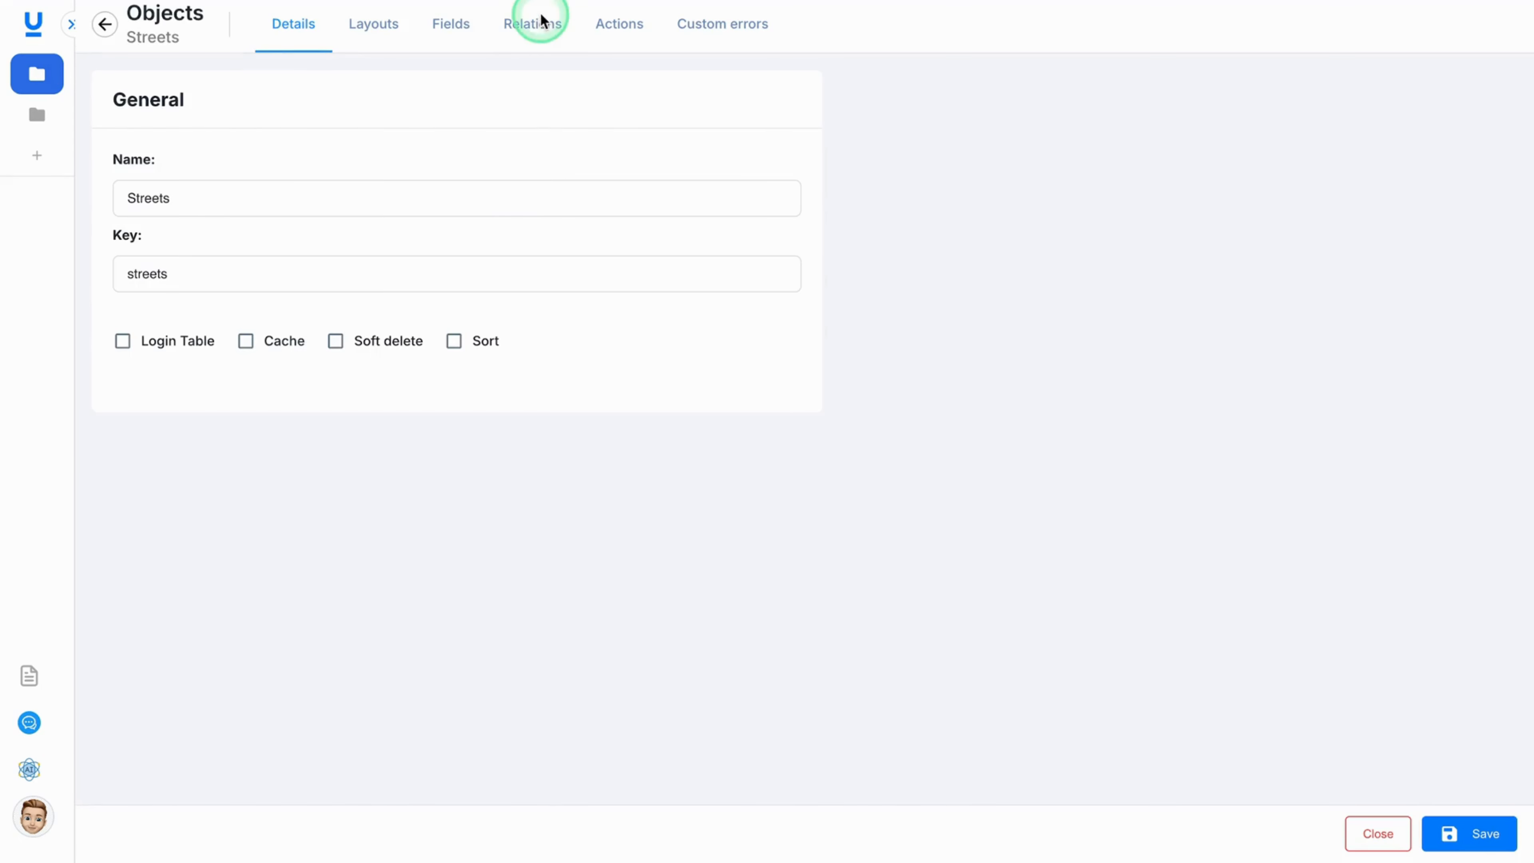
pyautogui.click(539, 23)
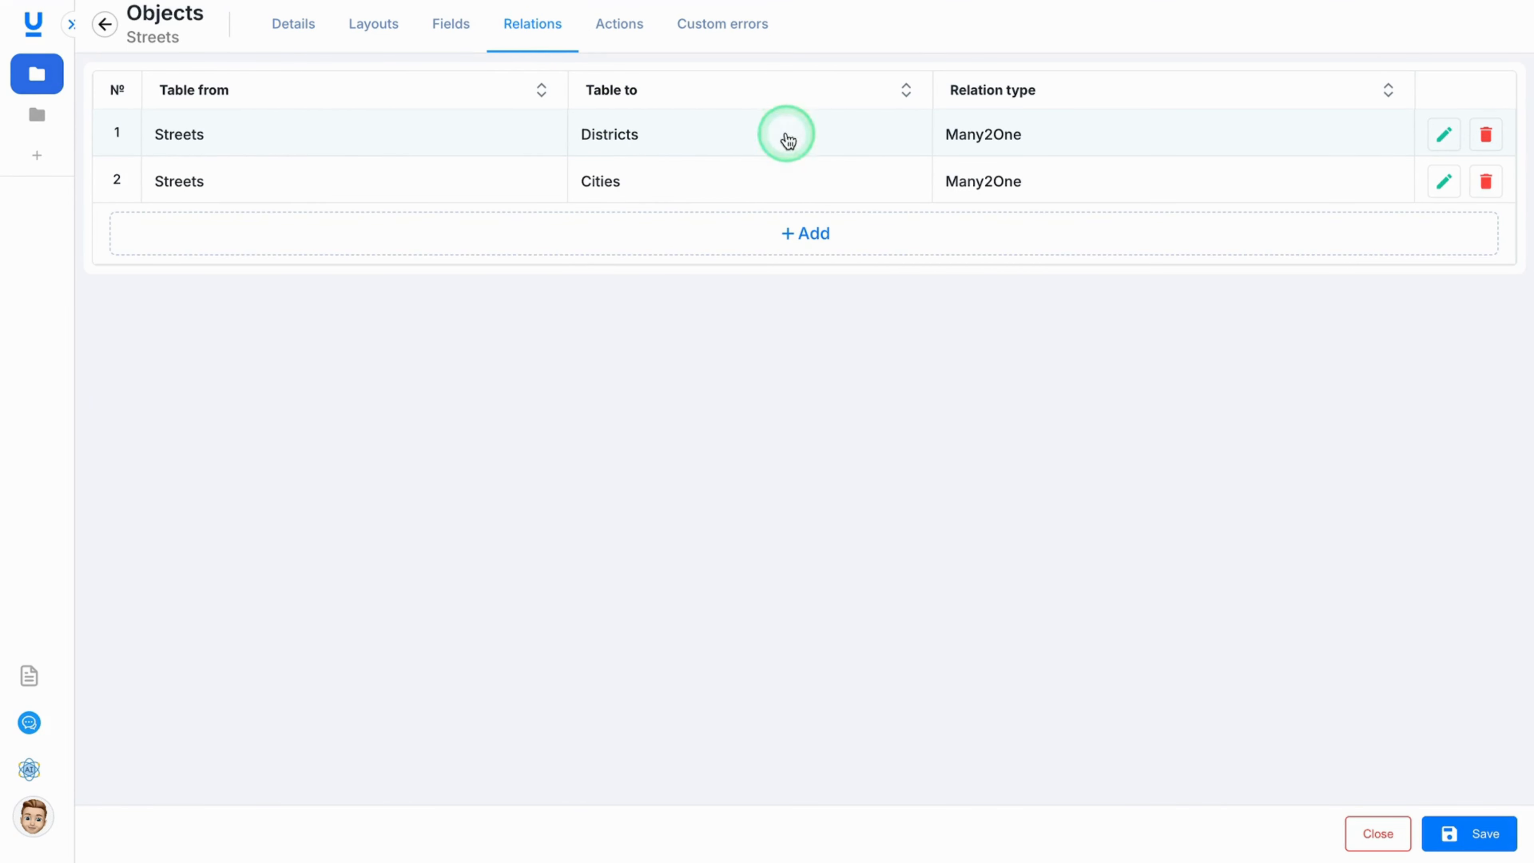
pyautogui.click(1443, 134)
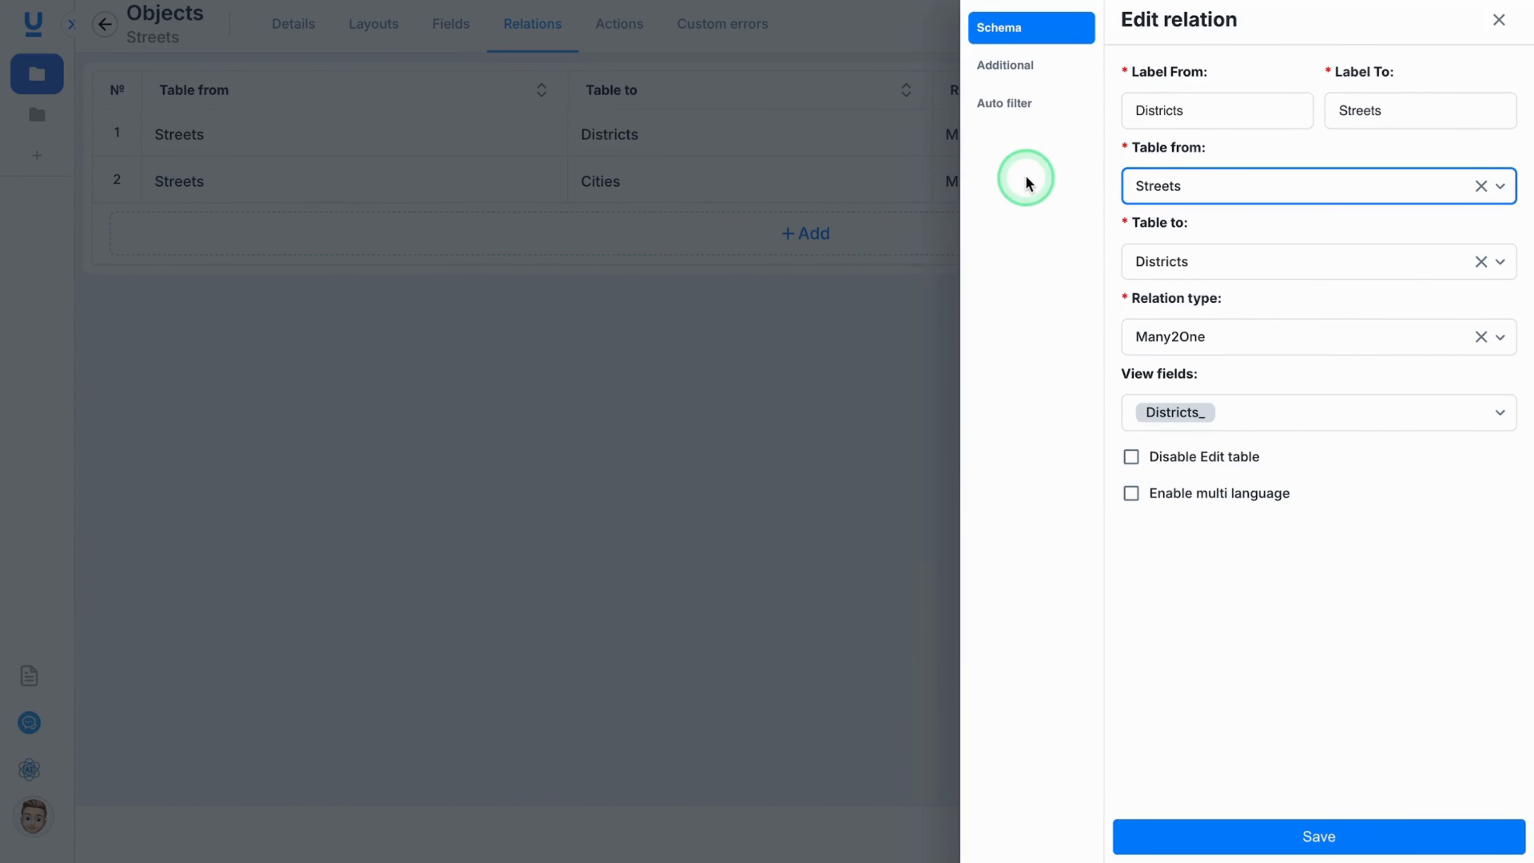
pyautogui.click(1003, 106)
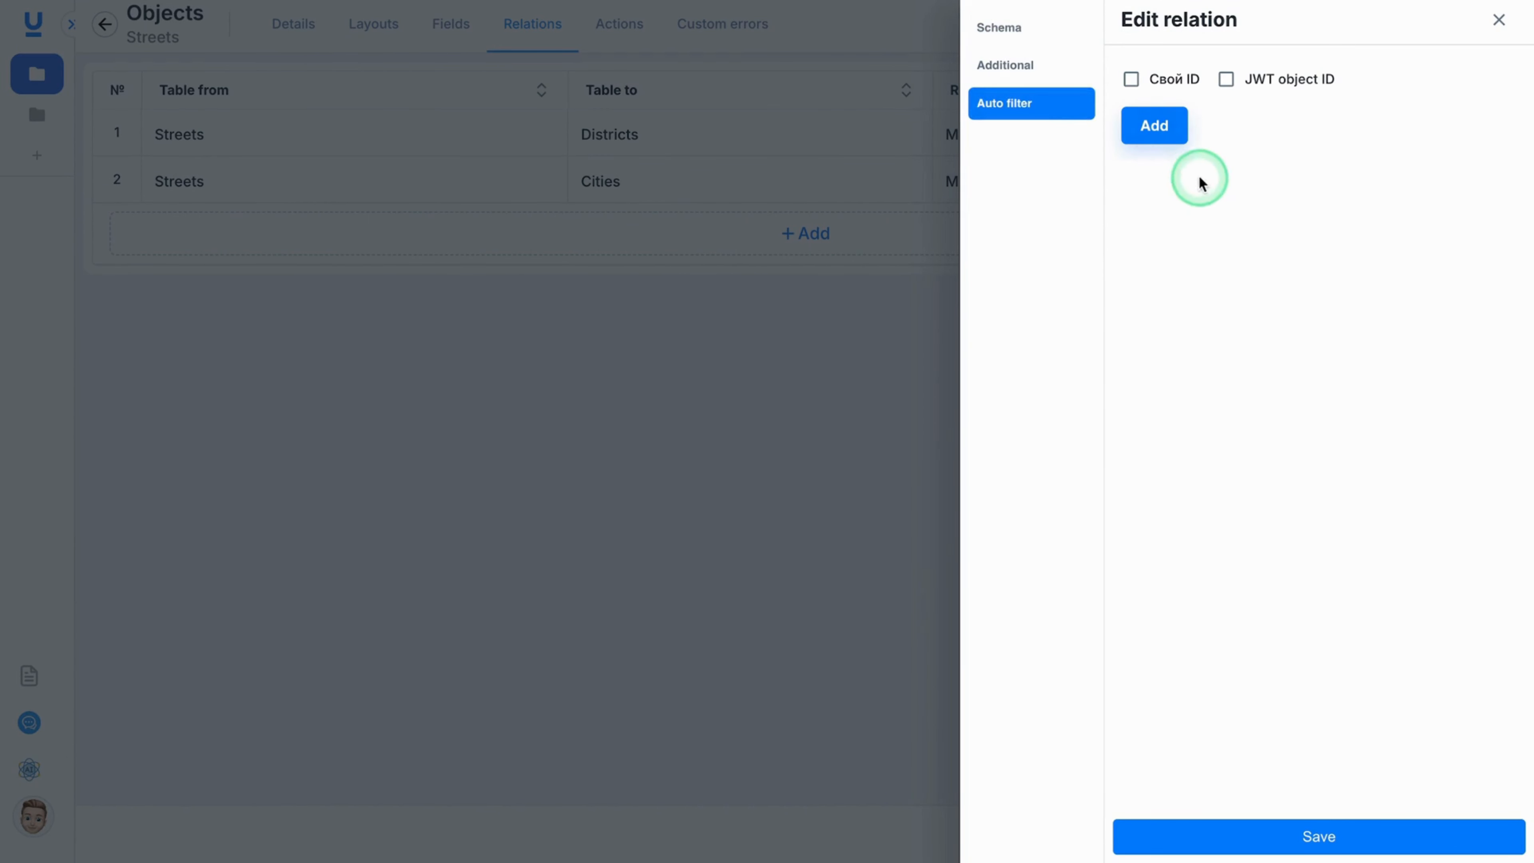
pyautogui.click(1155, 133)
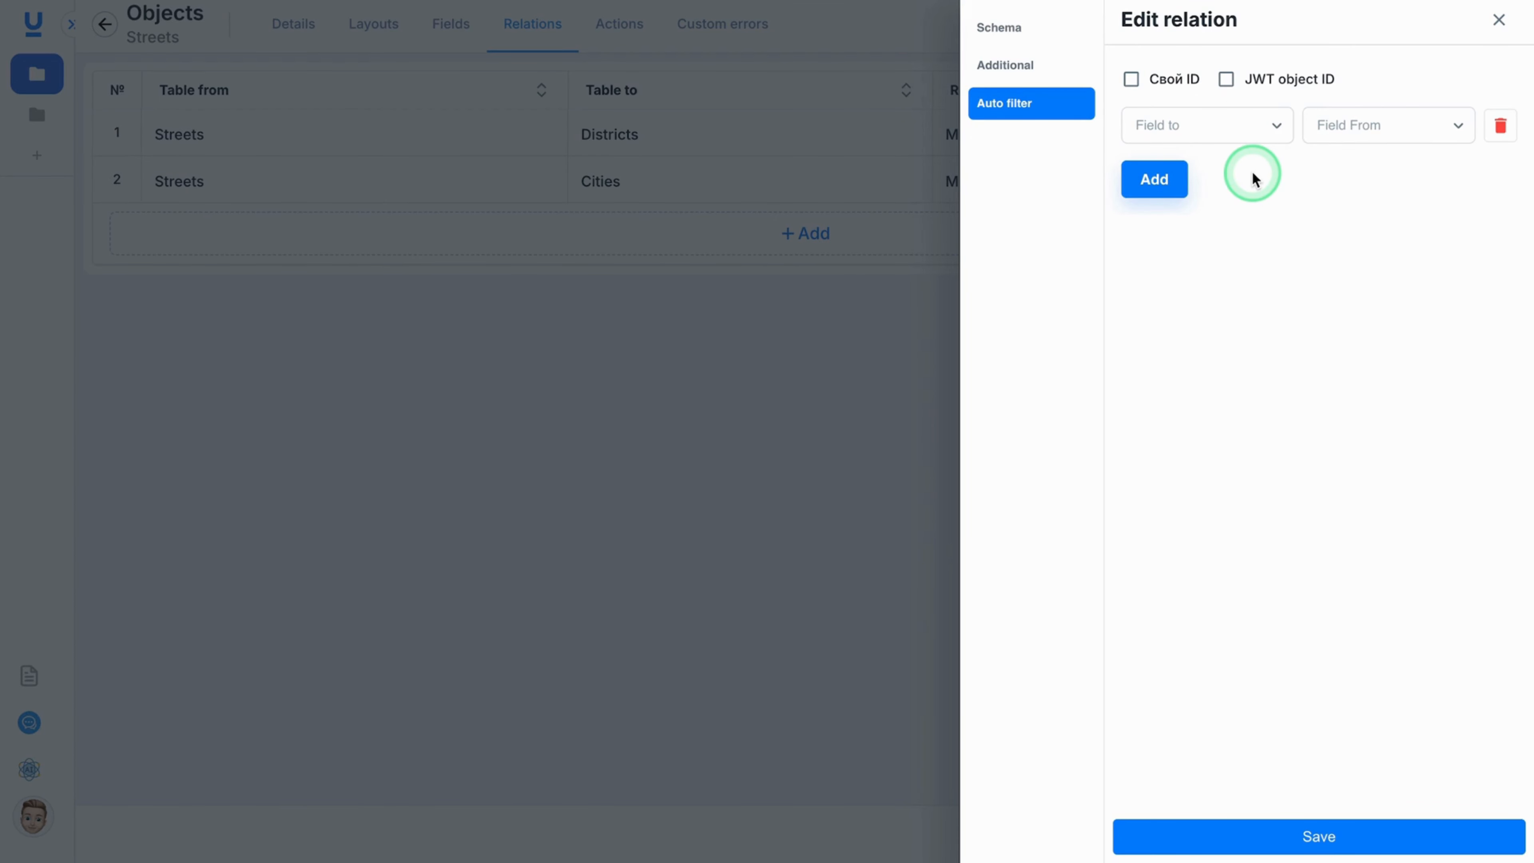
pyautogui.click(1250, 139)
pyautogui.click(1240, 171)
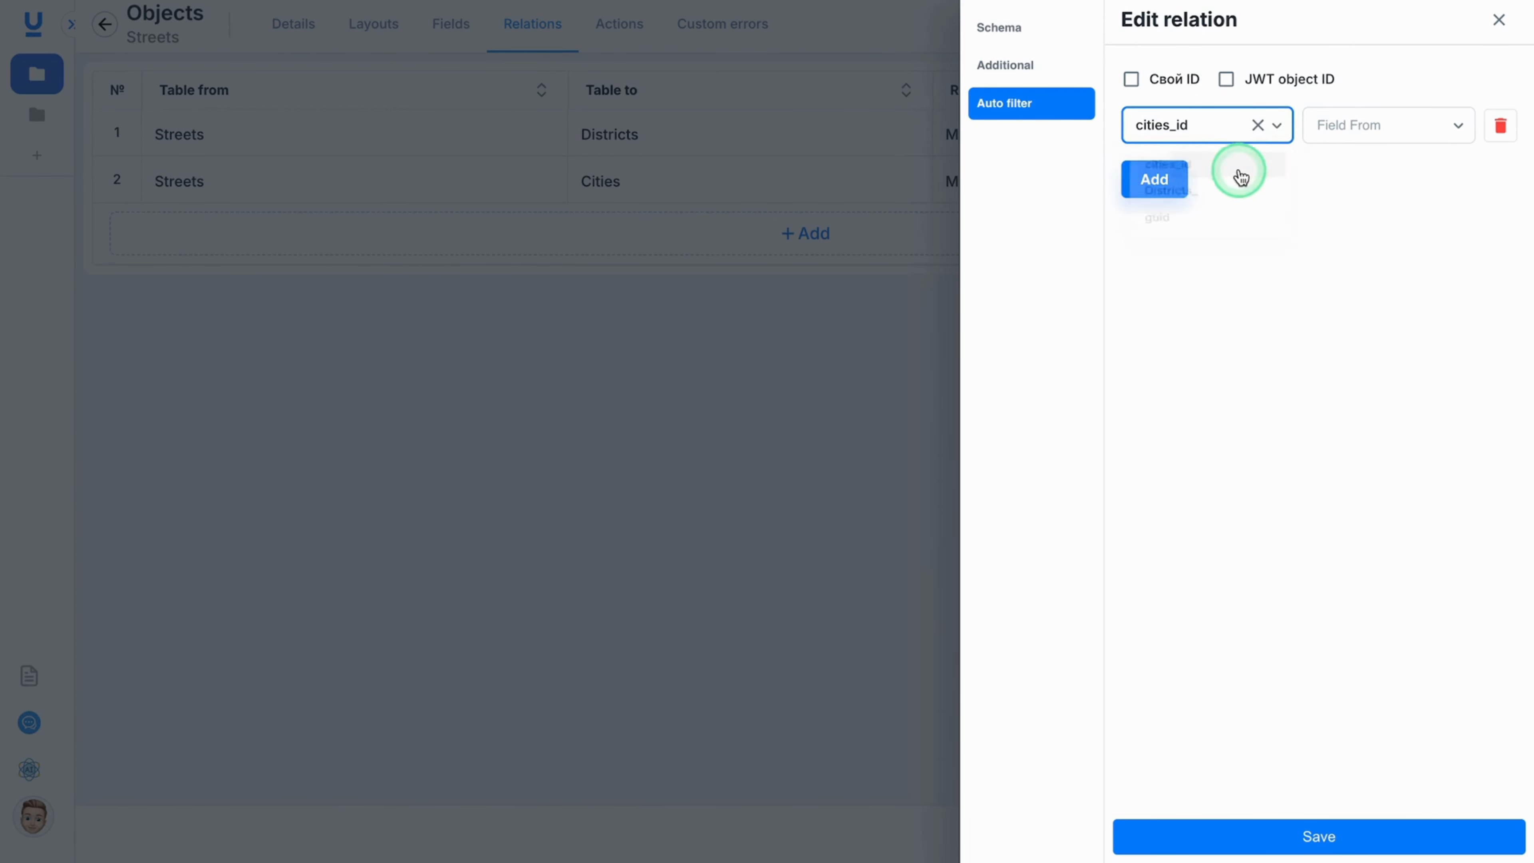
pyautogui.click(1332, 138)
pyautogui.click(1352, 199)
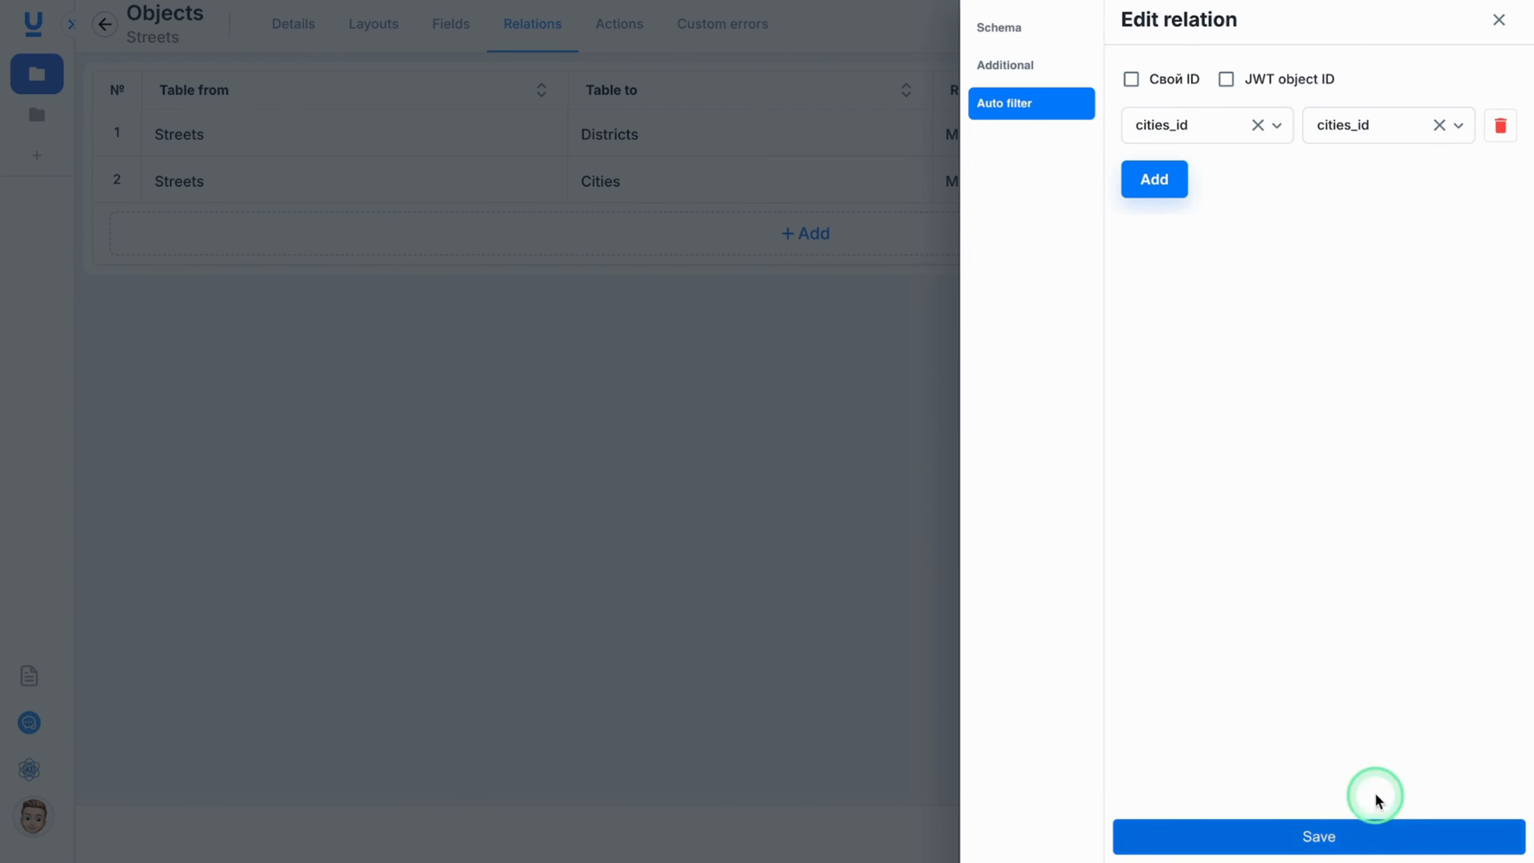
# Save the edited relation and the Streets object settings.
pyautogui.click(1166, 182)
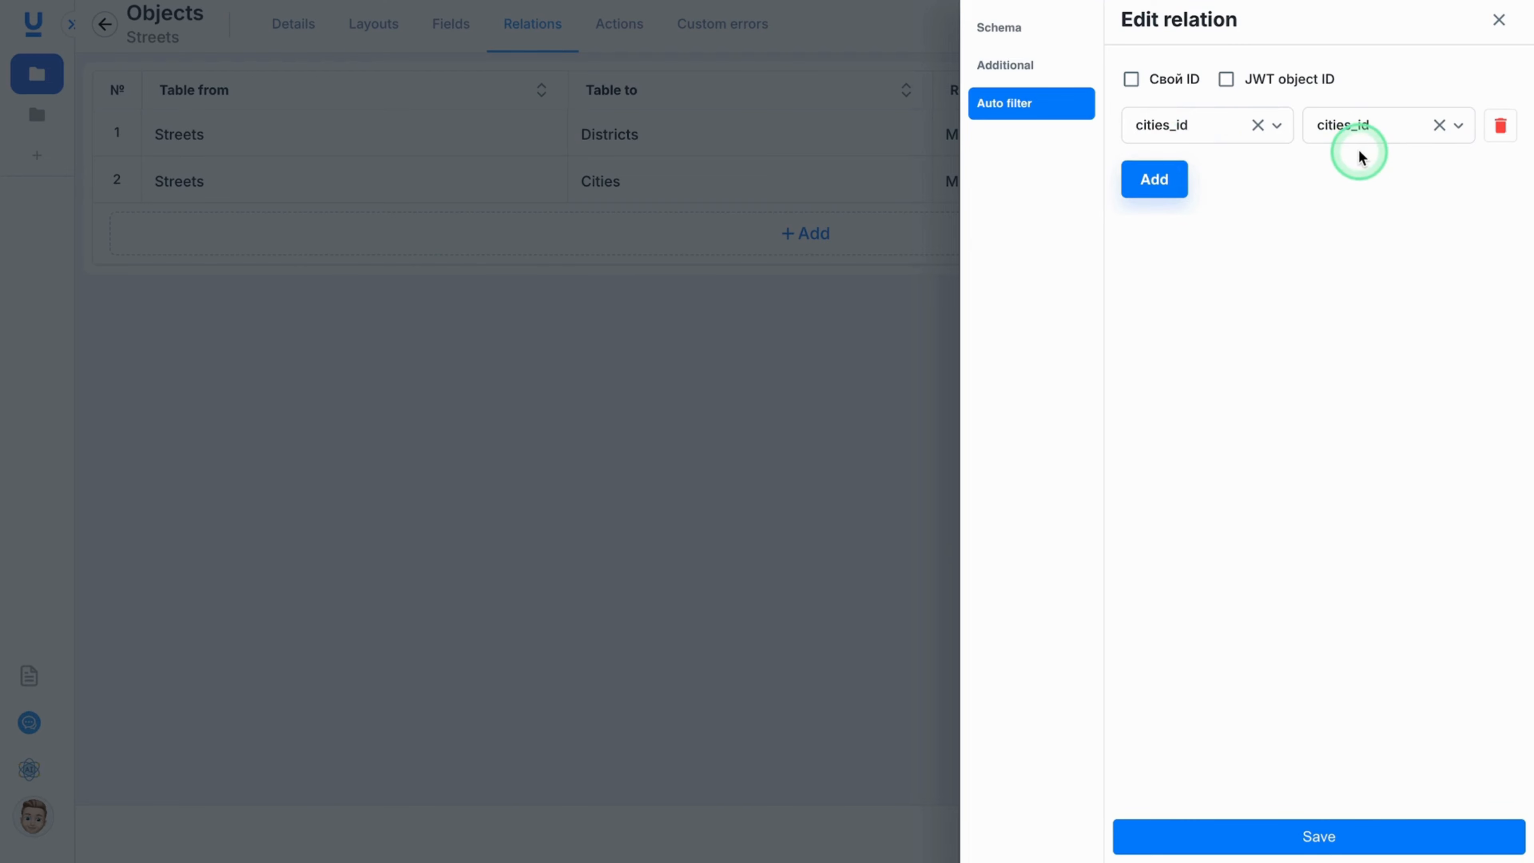
pyautogui.click(1340, 828)
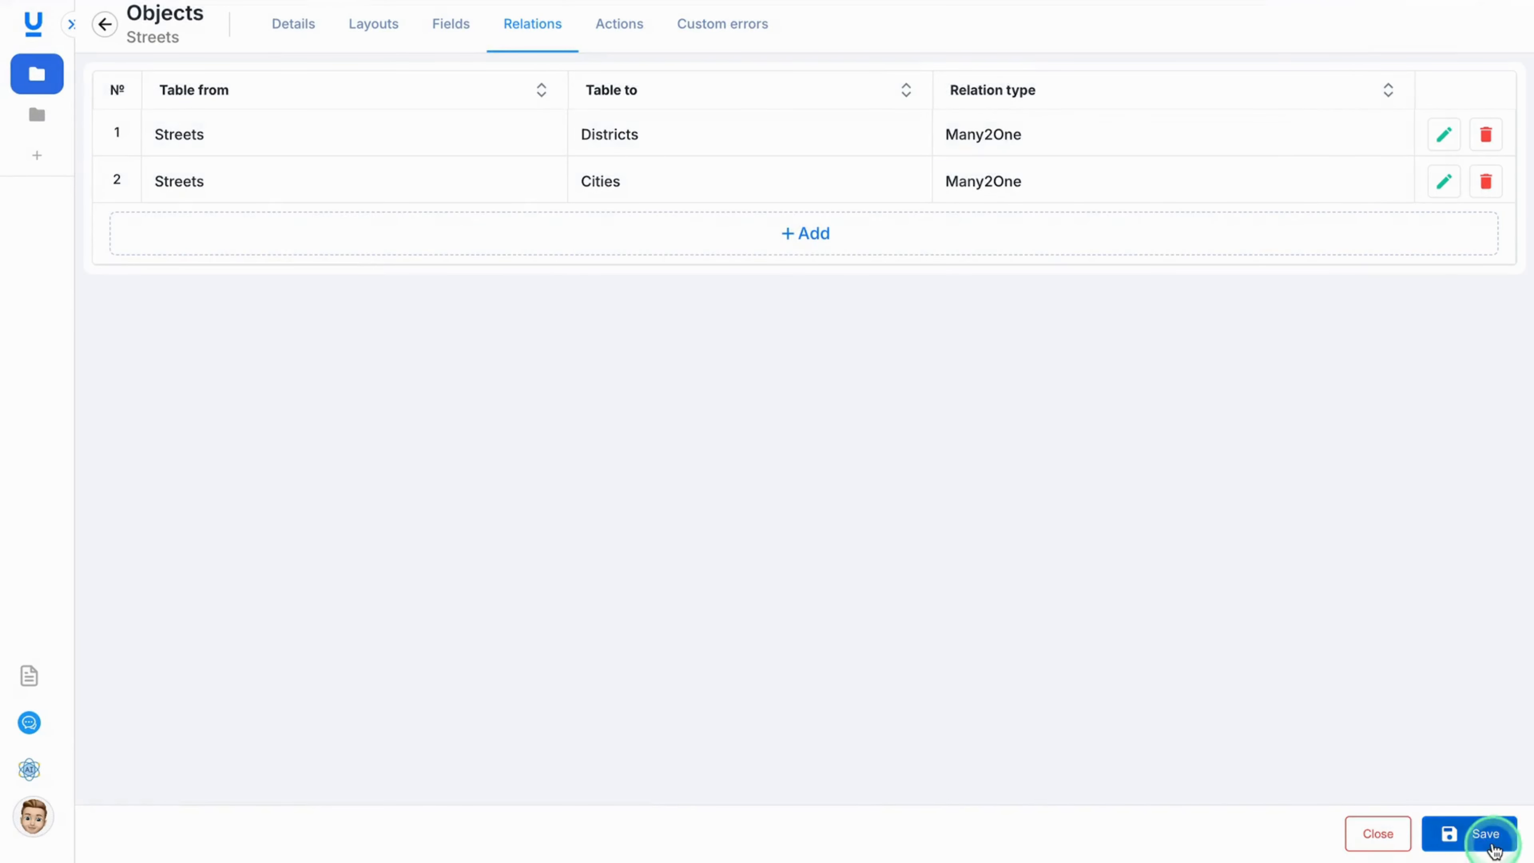
pyautogui.click(1477, 837)
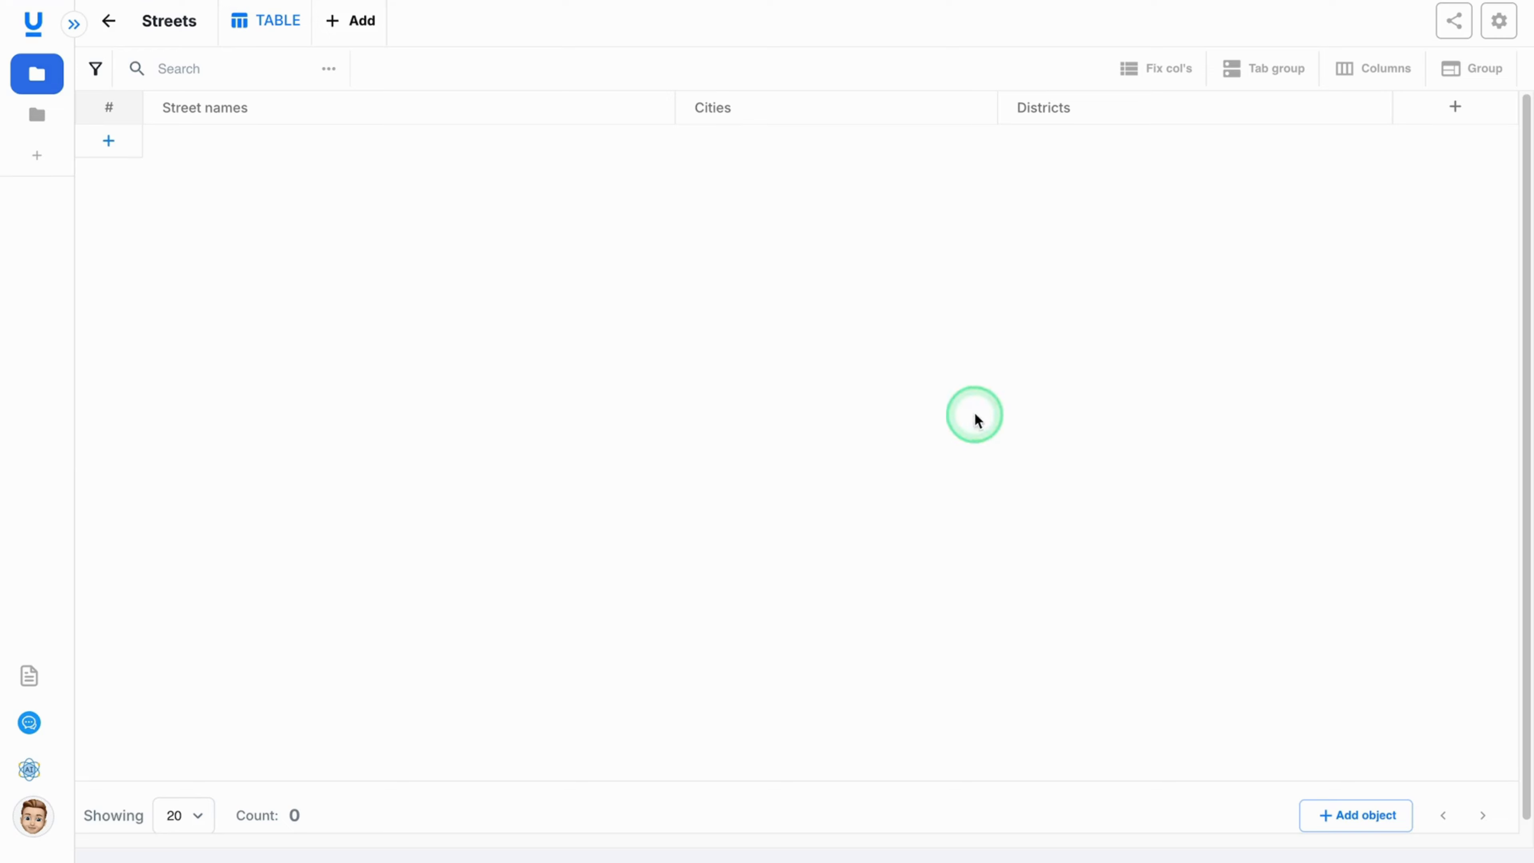
# Add a street record named Wall street with city New York and district Financial, and save it.
pyautogui.click(1360, 815)
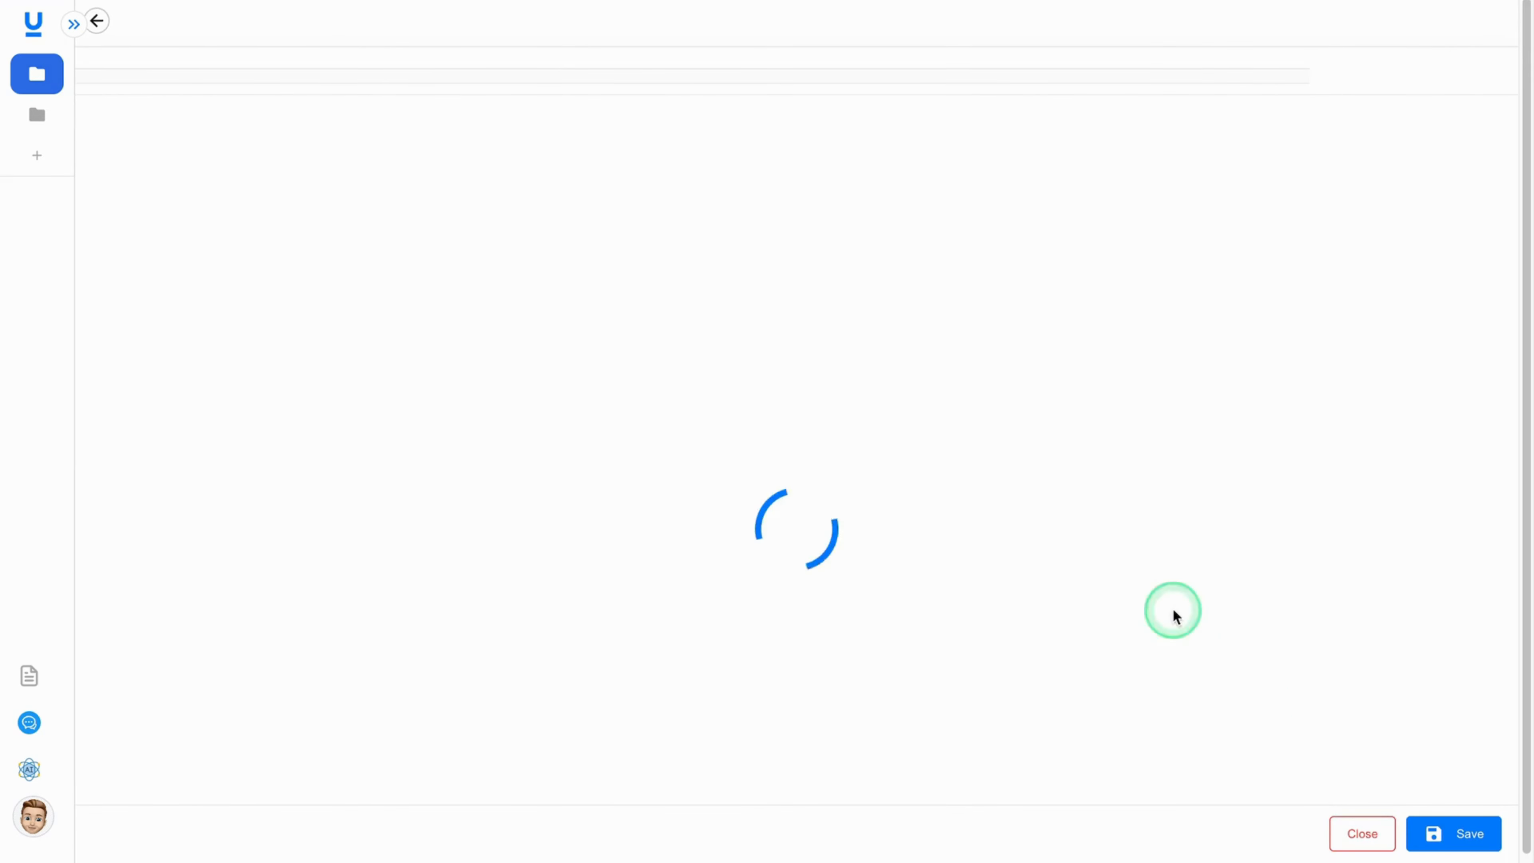
pyautogui.click(435, 206)
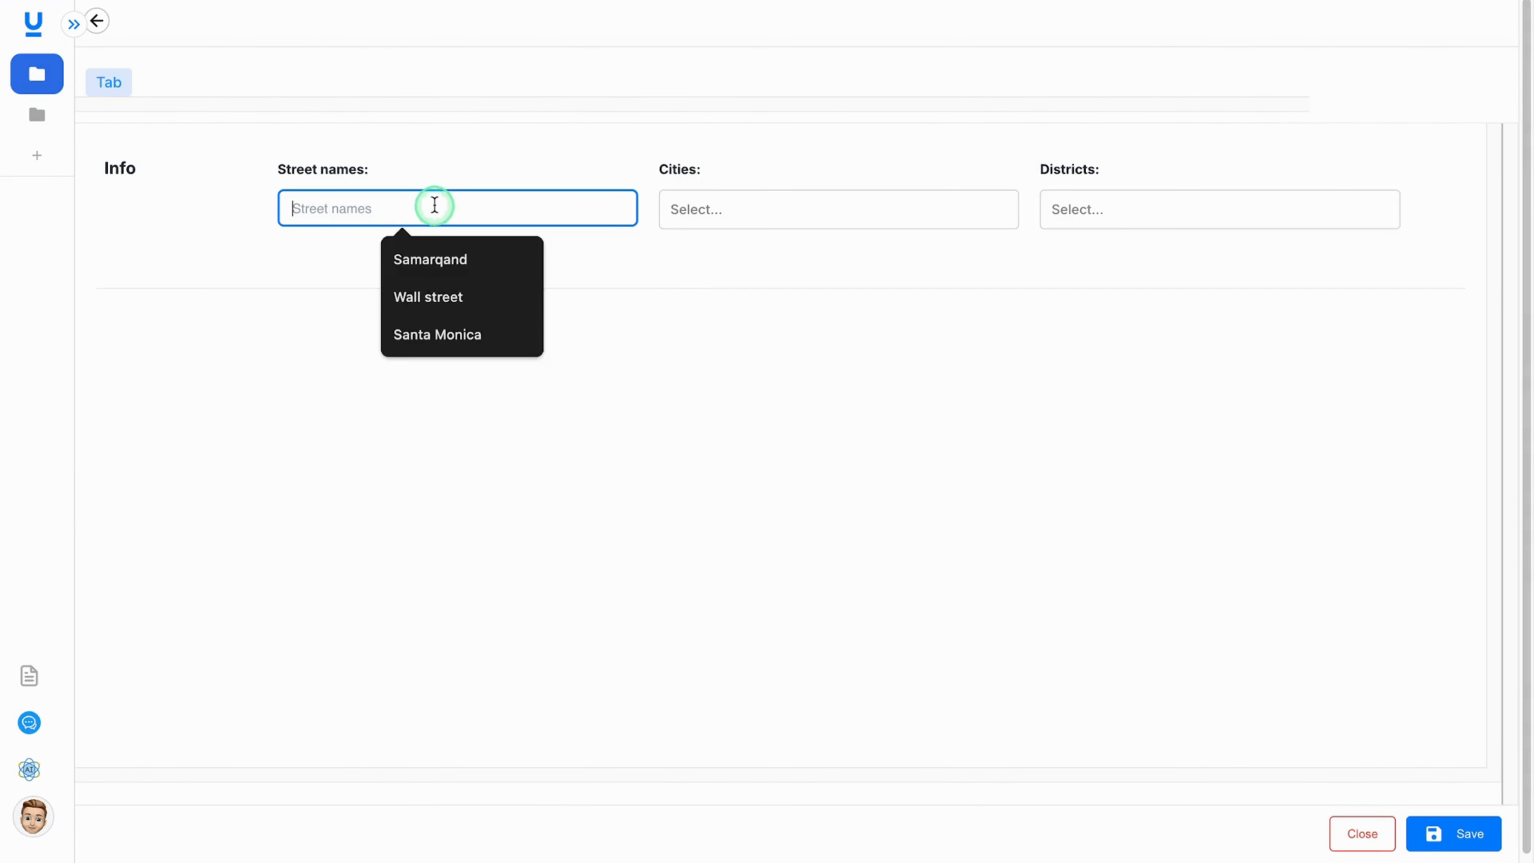
pyautogui.write('Wall stre')
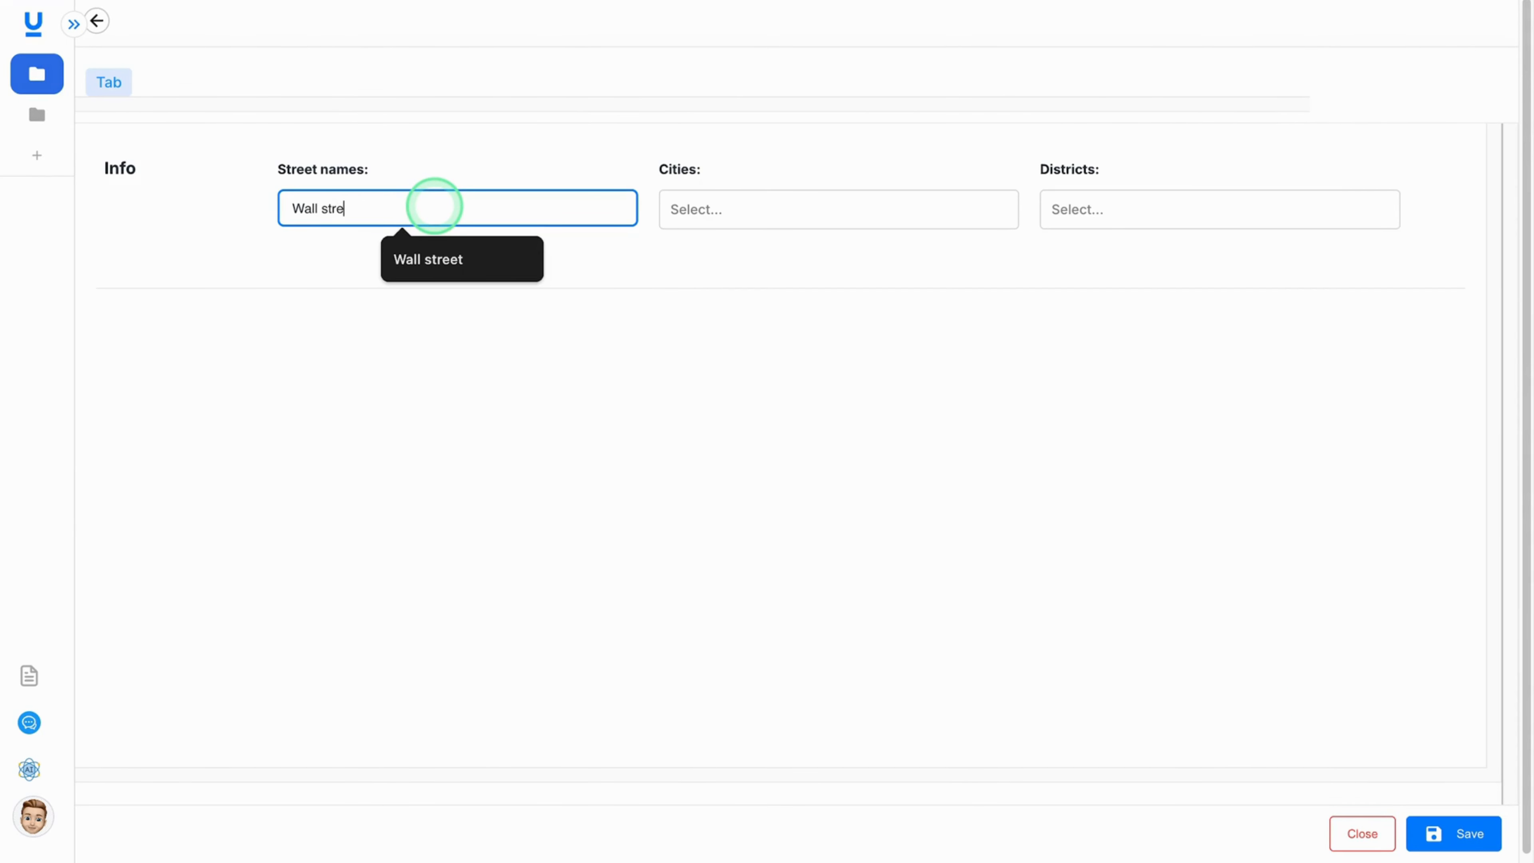
pyautogui.write('et')
pyautogui.click(737, 207)
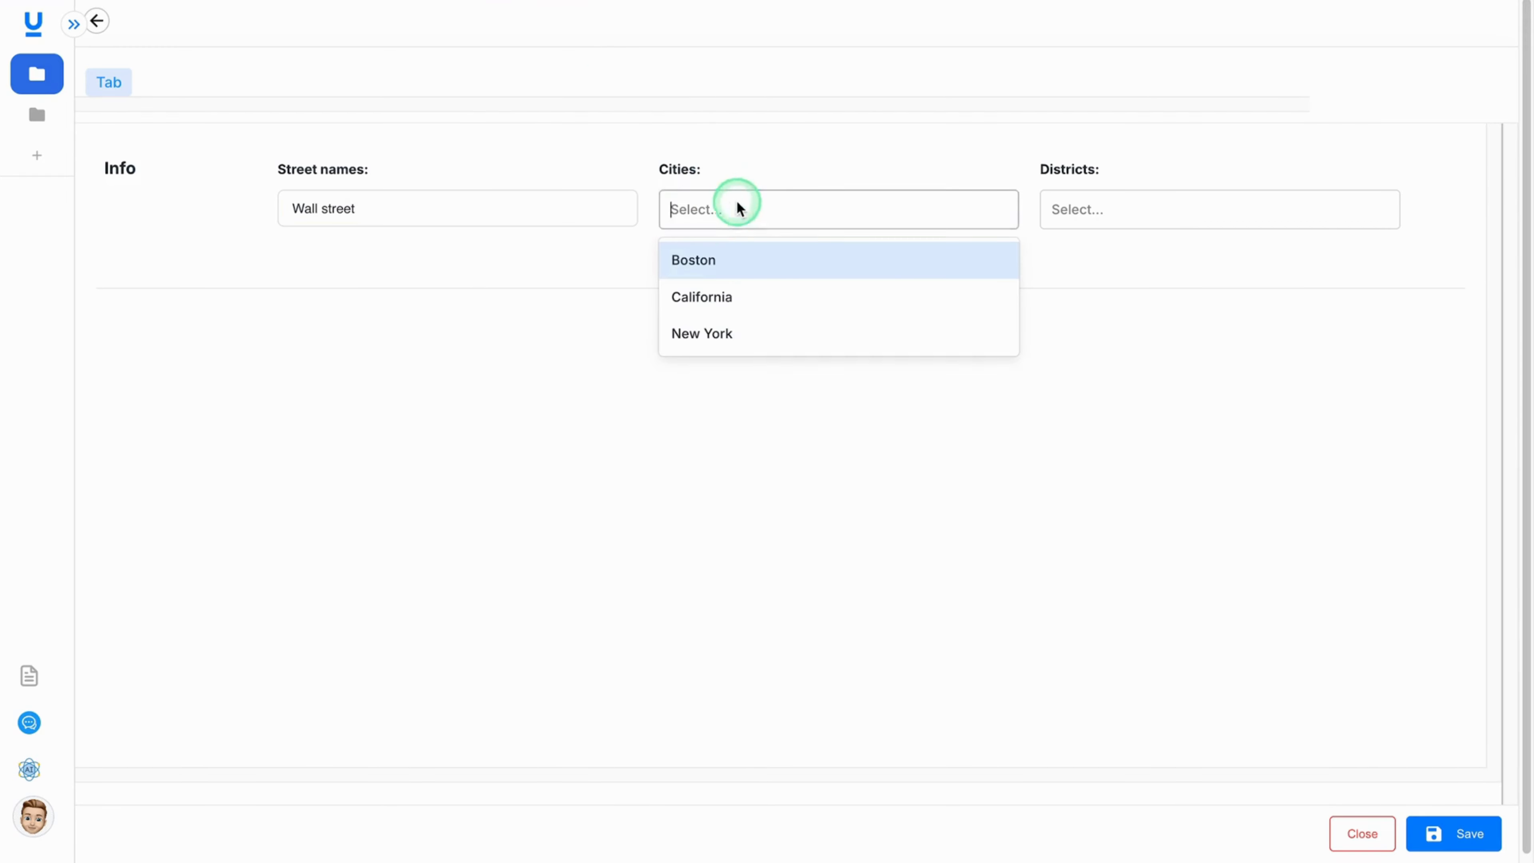
pyautogui.click(743, 332)
pyautogui.click(1096, 210)
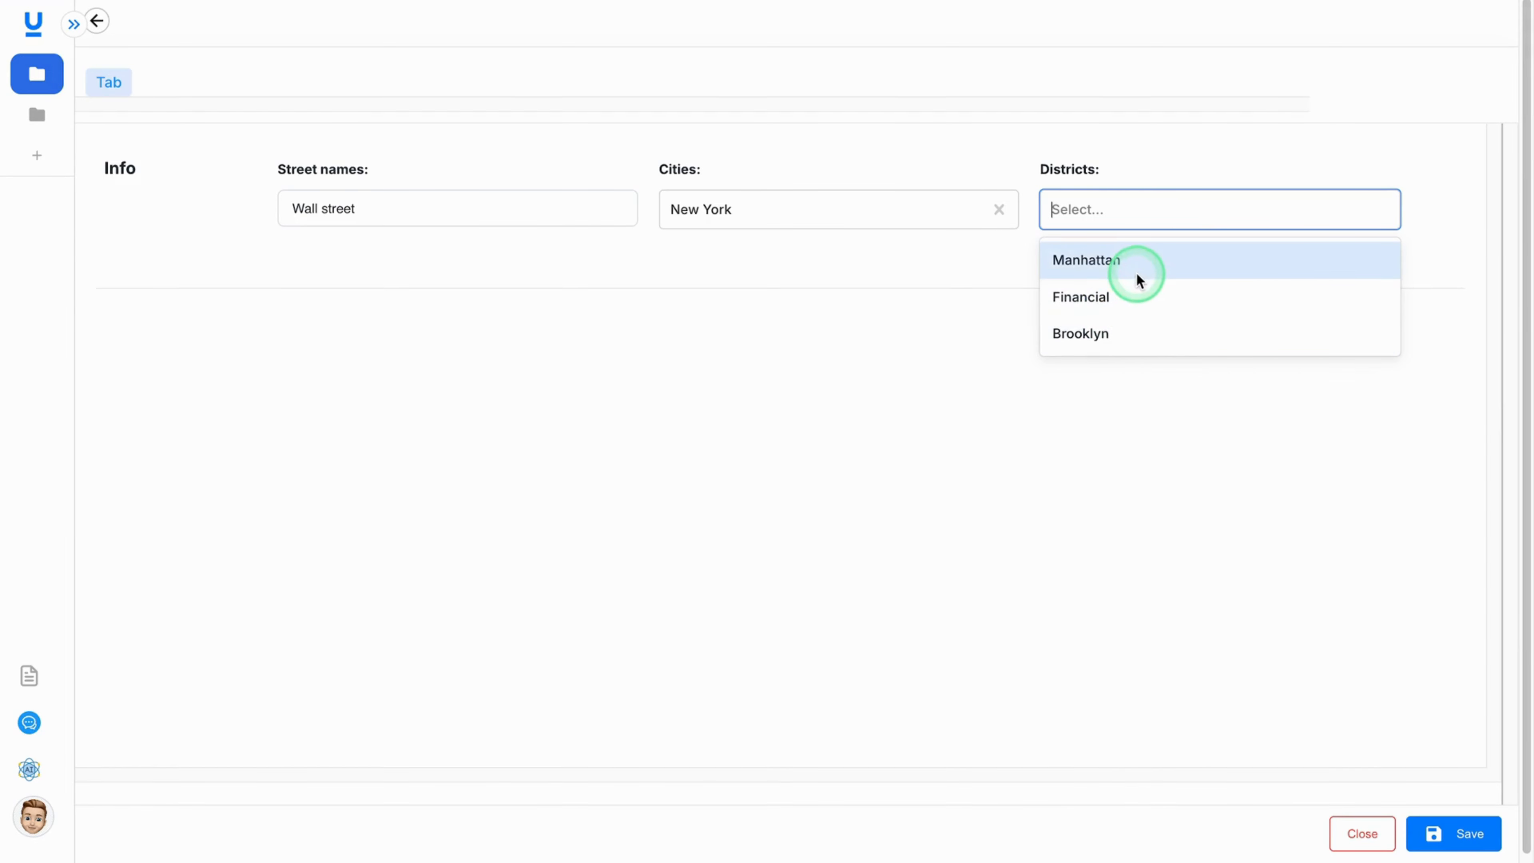
pyautogui.click(1118, 302)
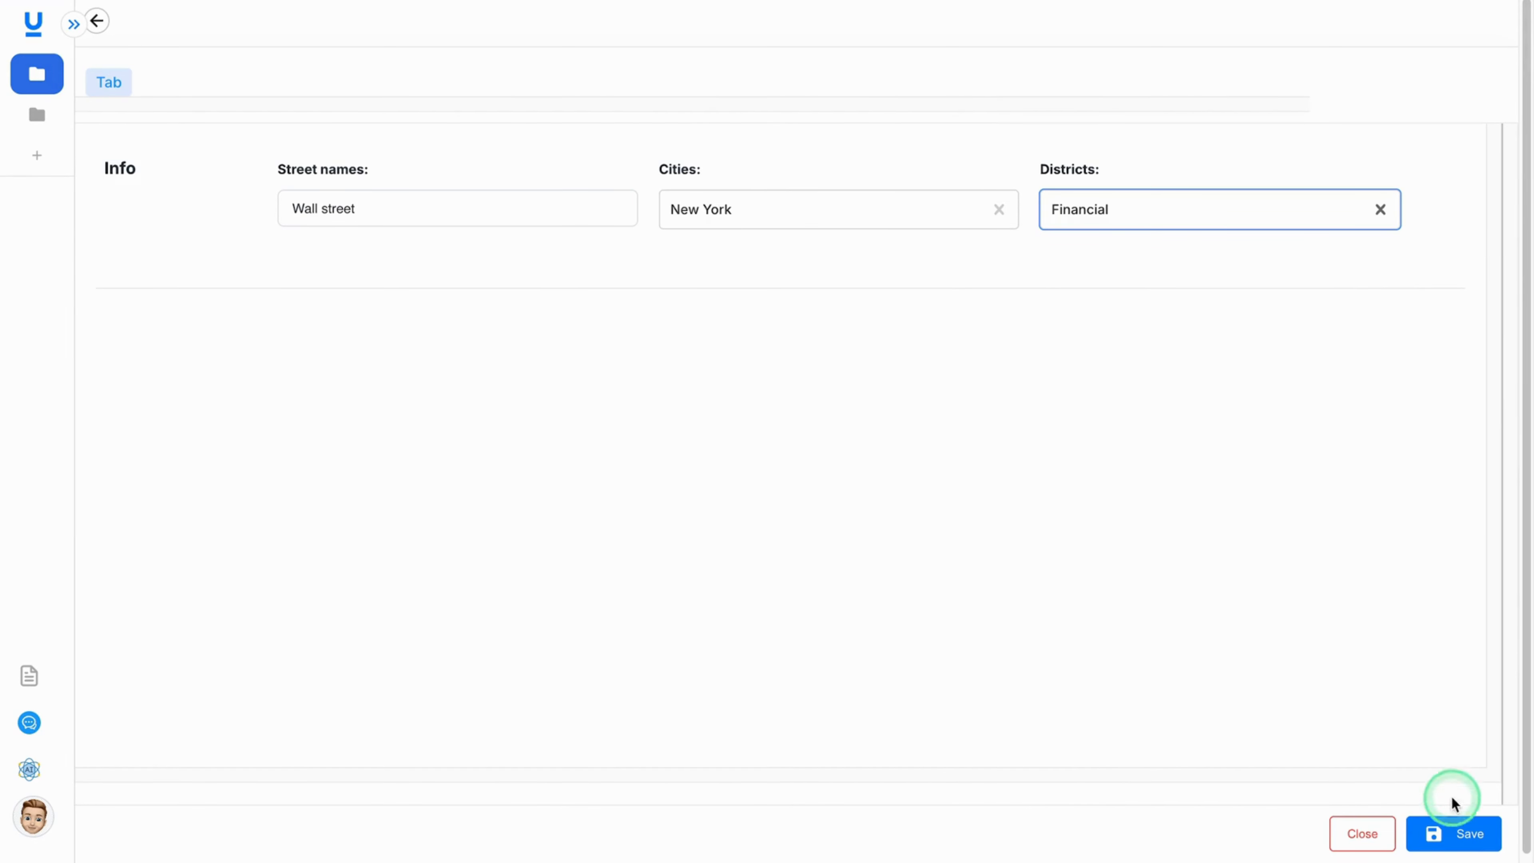
pyautogui.click(1459, 832)
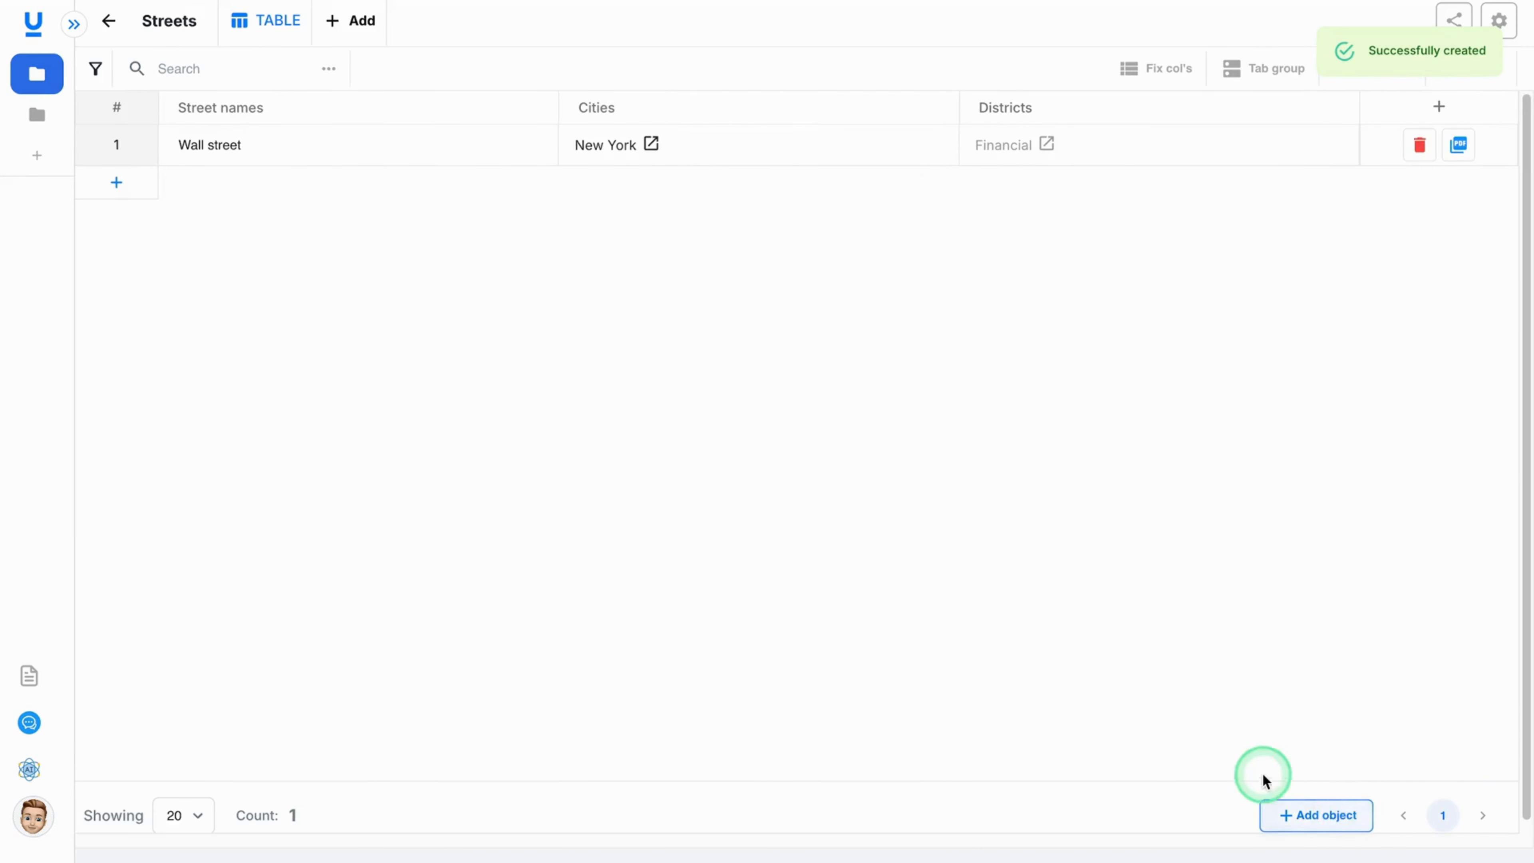
# Add a street record named Santa Monica with city California and district Alameda, and save it.
pyautogui.click(1326, 812)
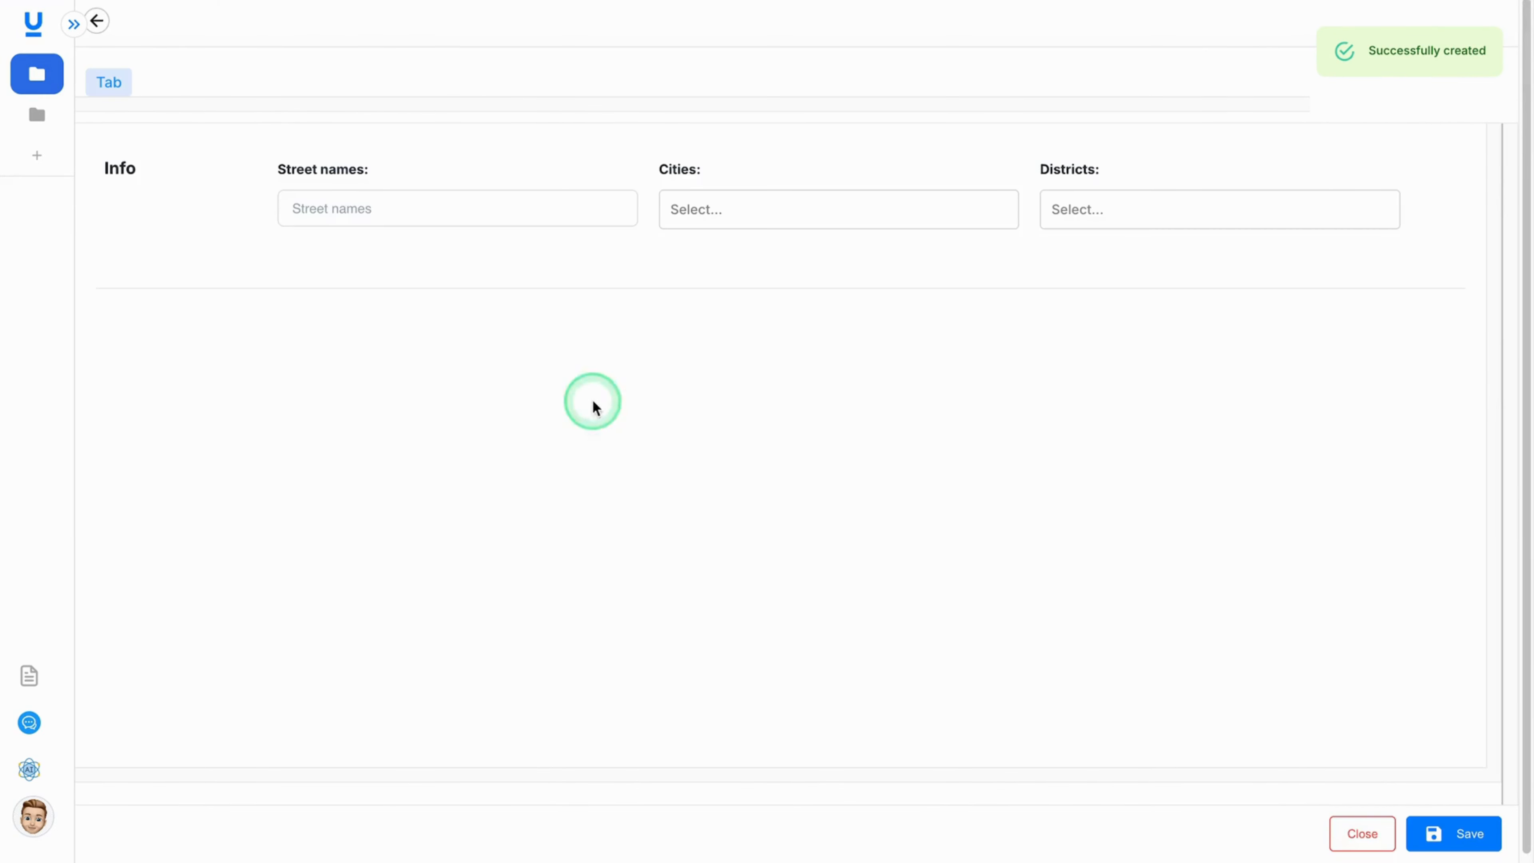
pyautogui.click(346, 211)
pyautogui.write('Sa')
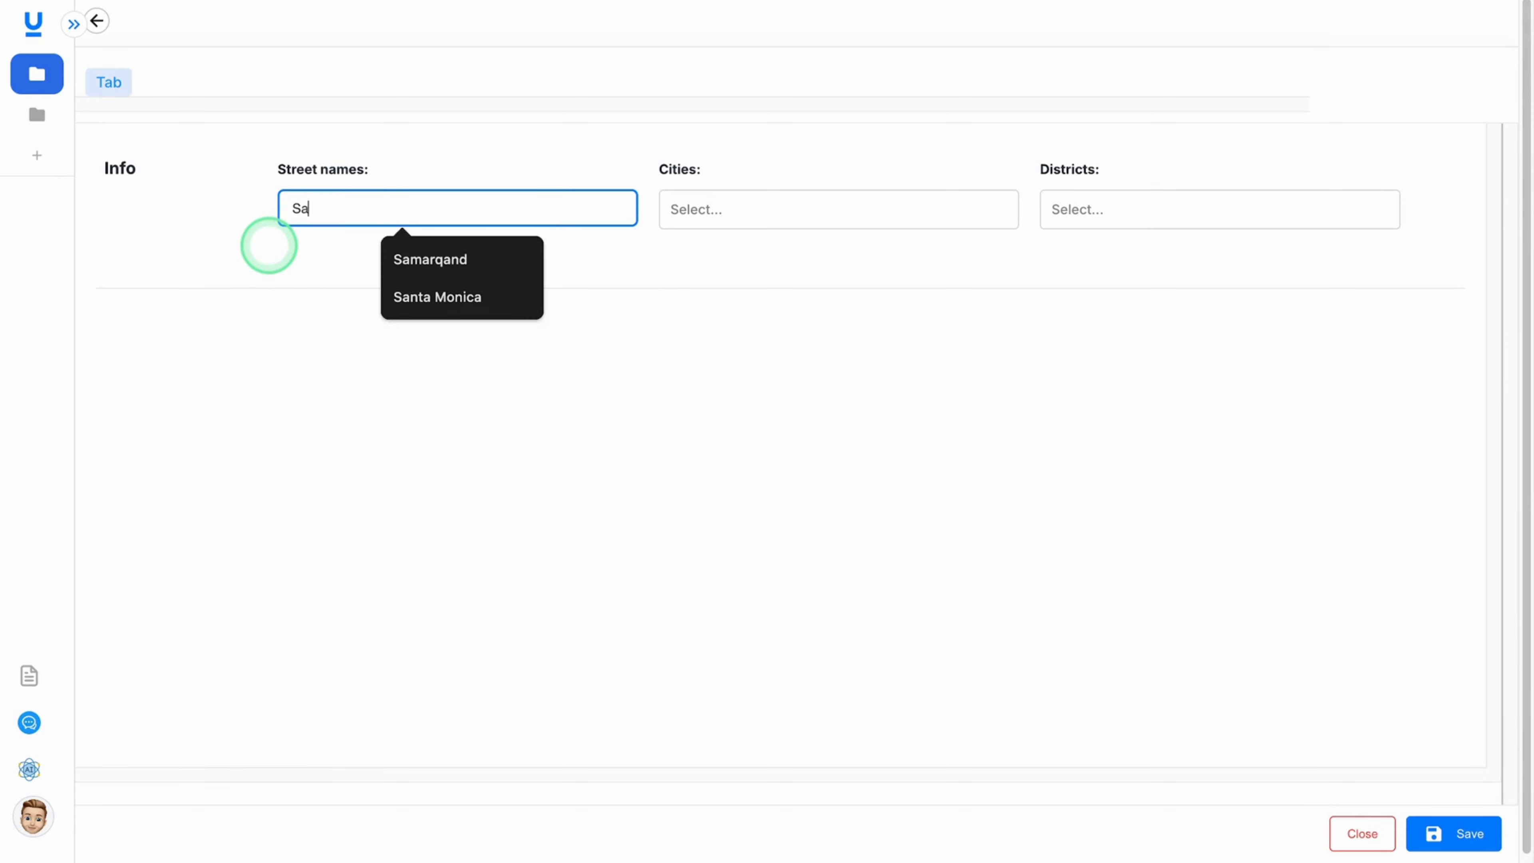
pyautogui.write('nta Monica')
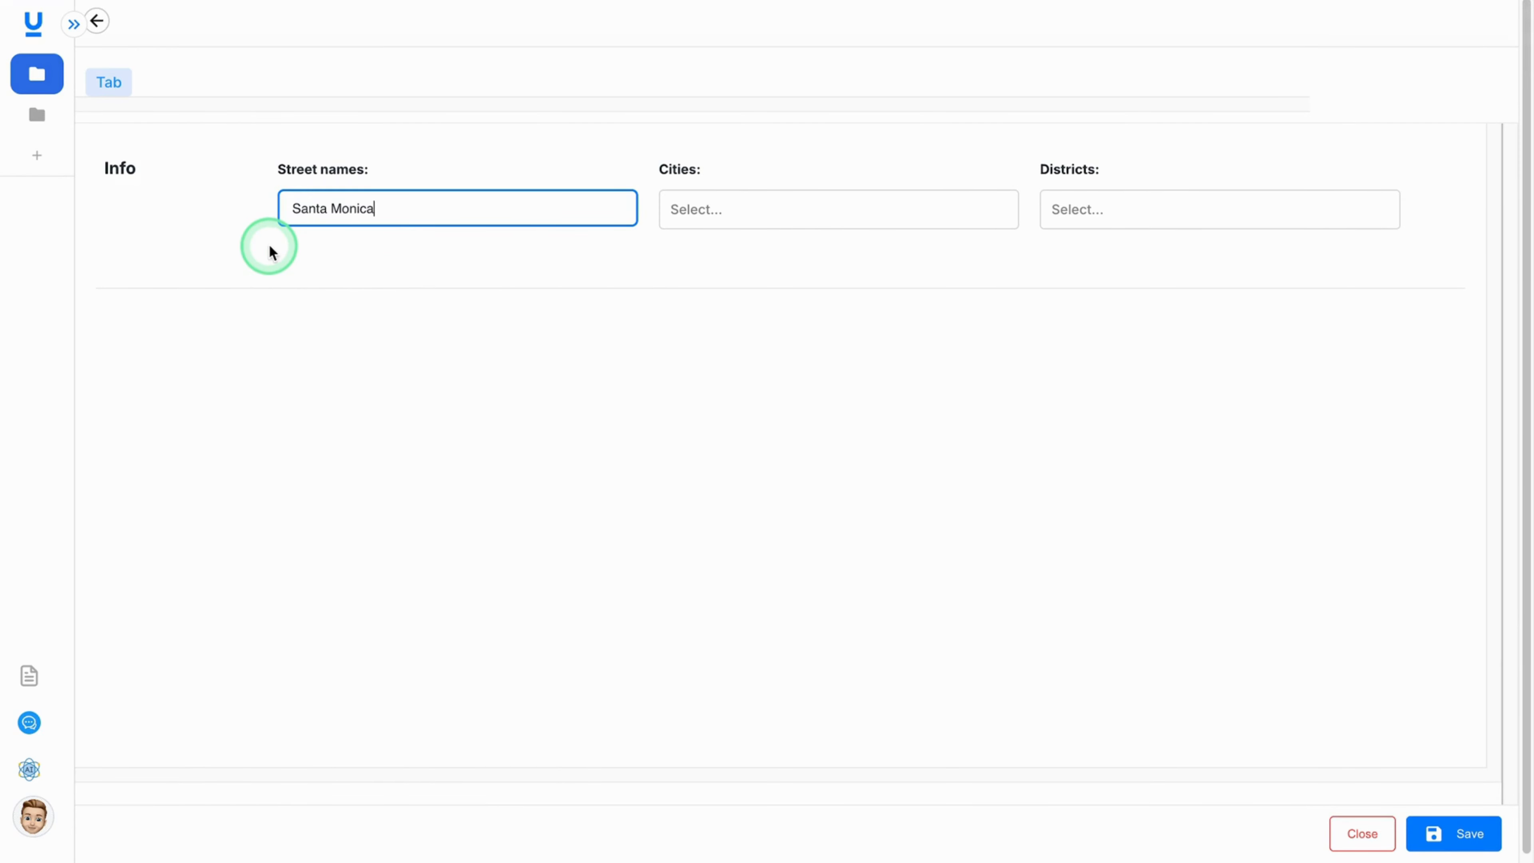
pyautogui.click(717, 212)
pyautogui.click(704, 295)
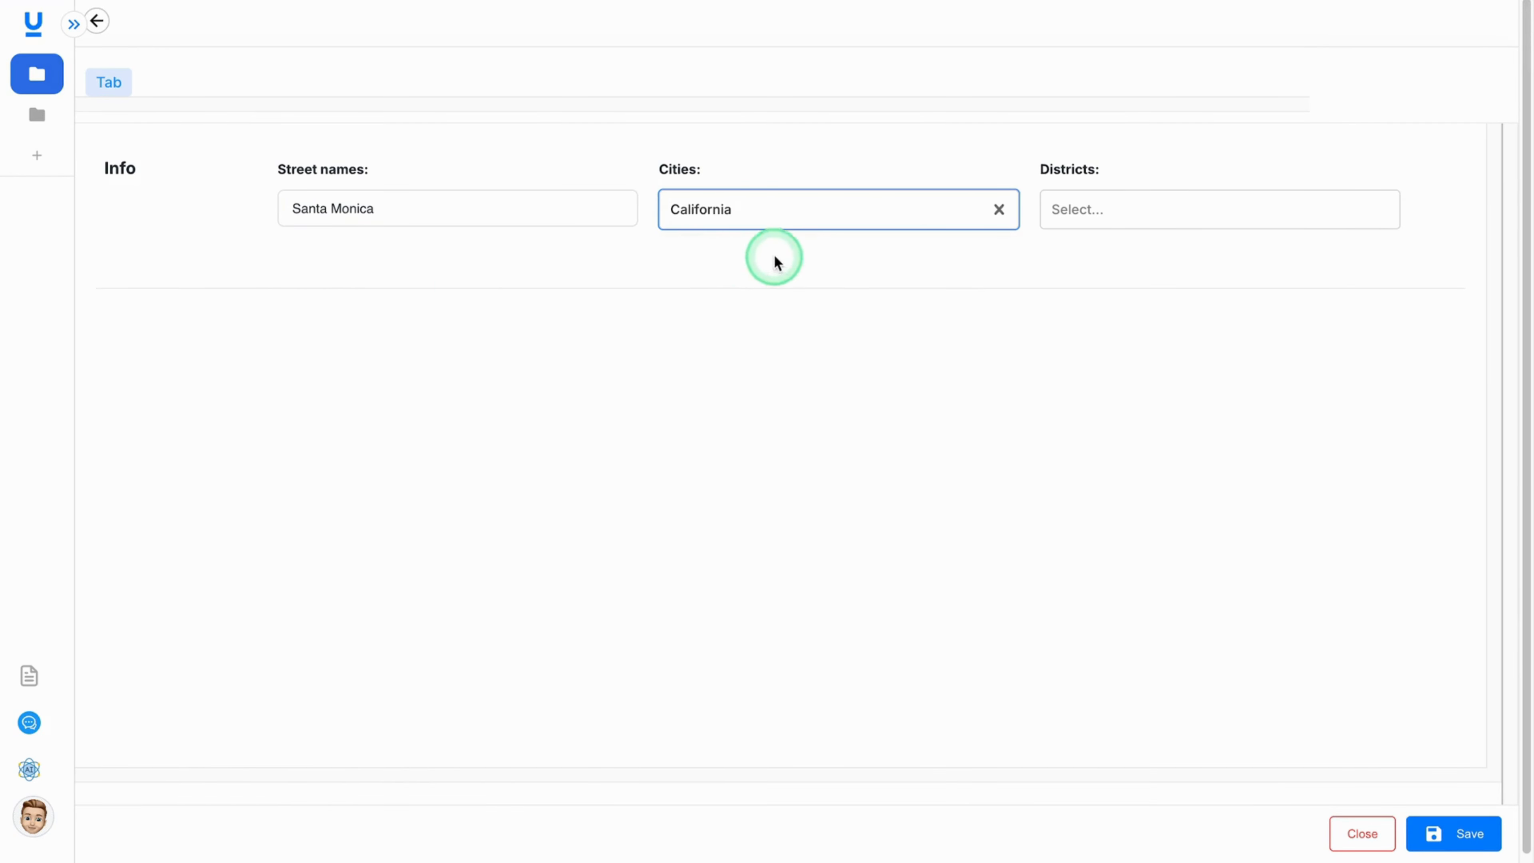
pyautogui.click(1113, 217)
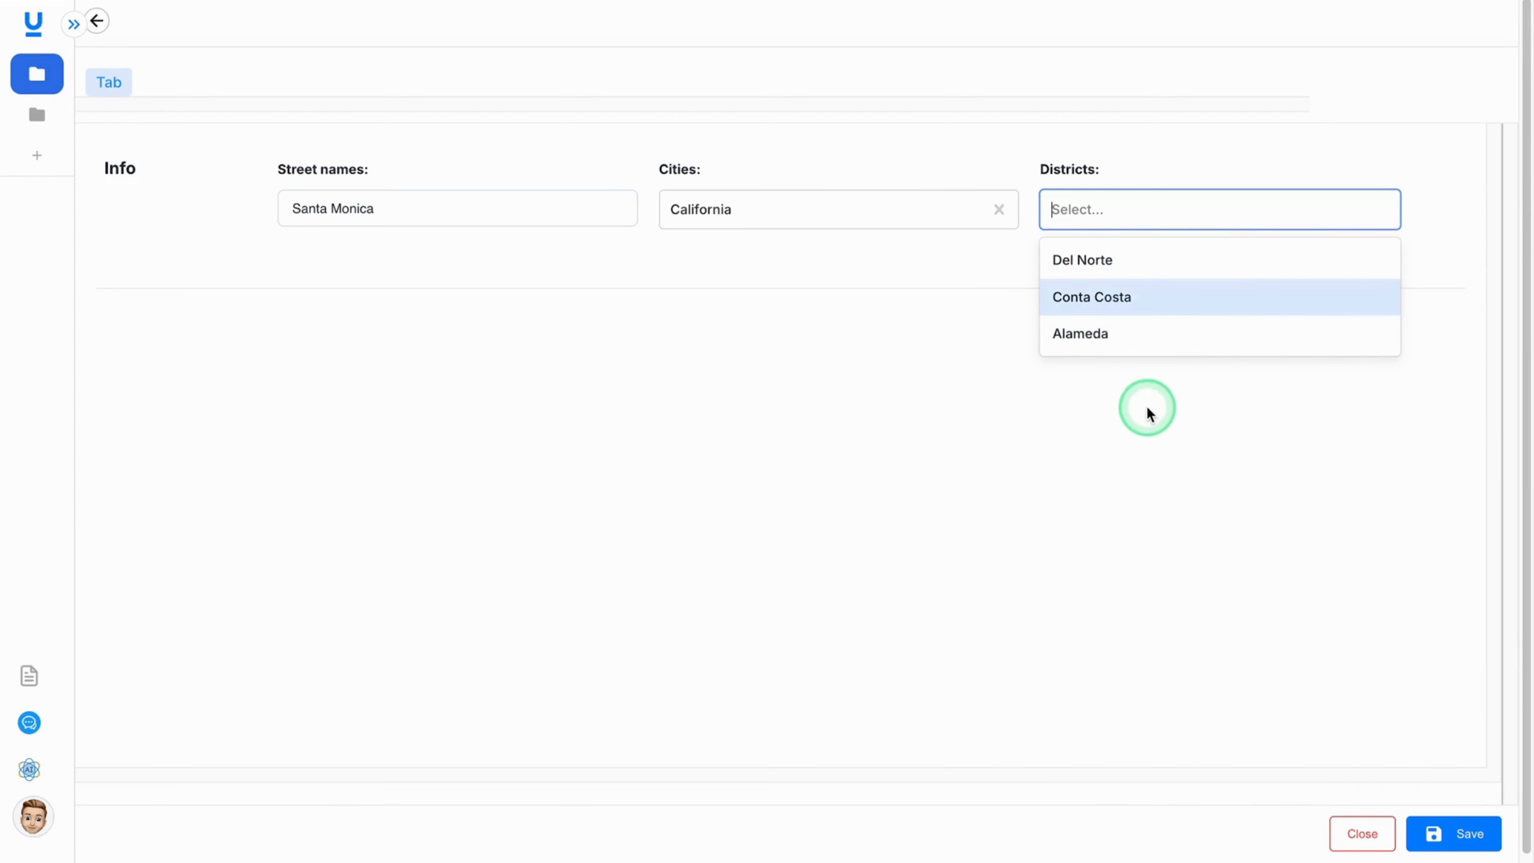
pyautogui.click(1143, 338)
pyautogui.click(1455, 829)
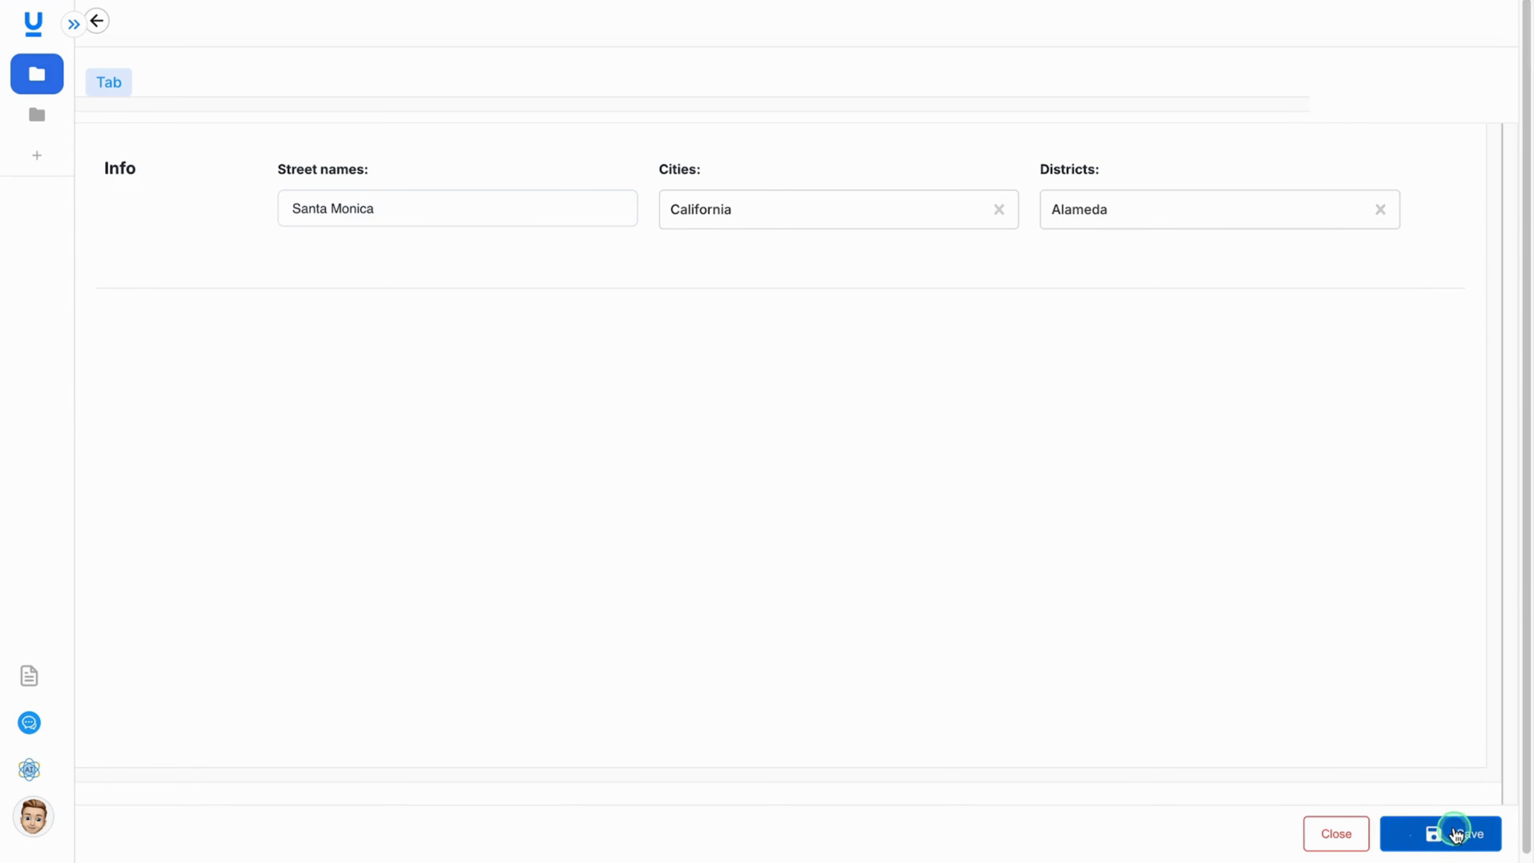